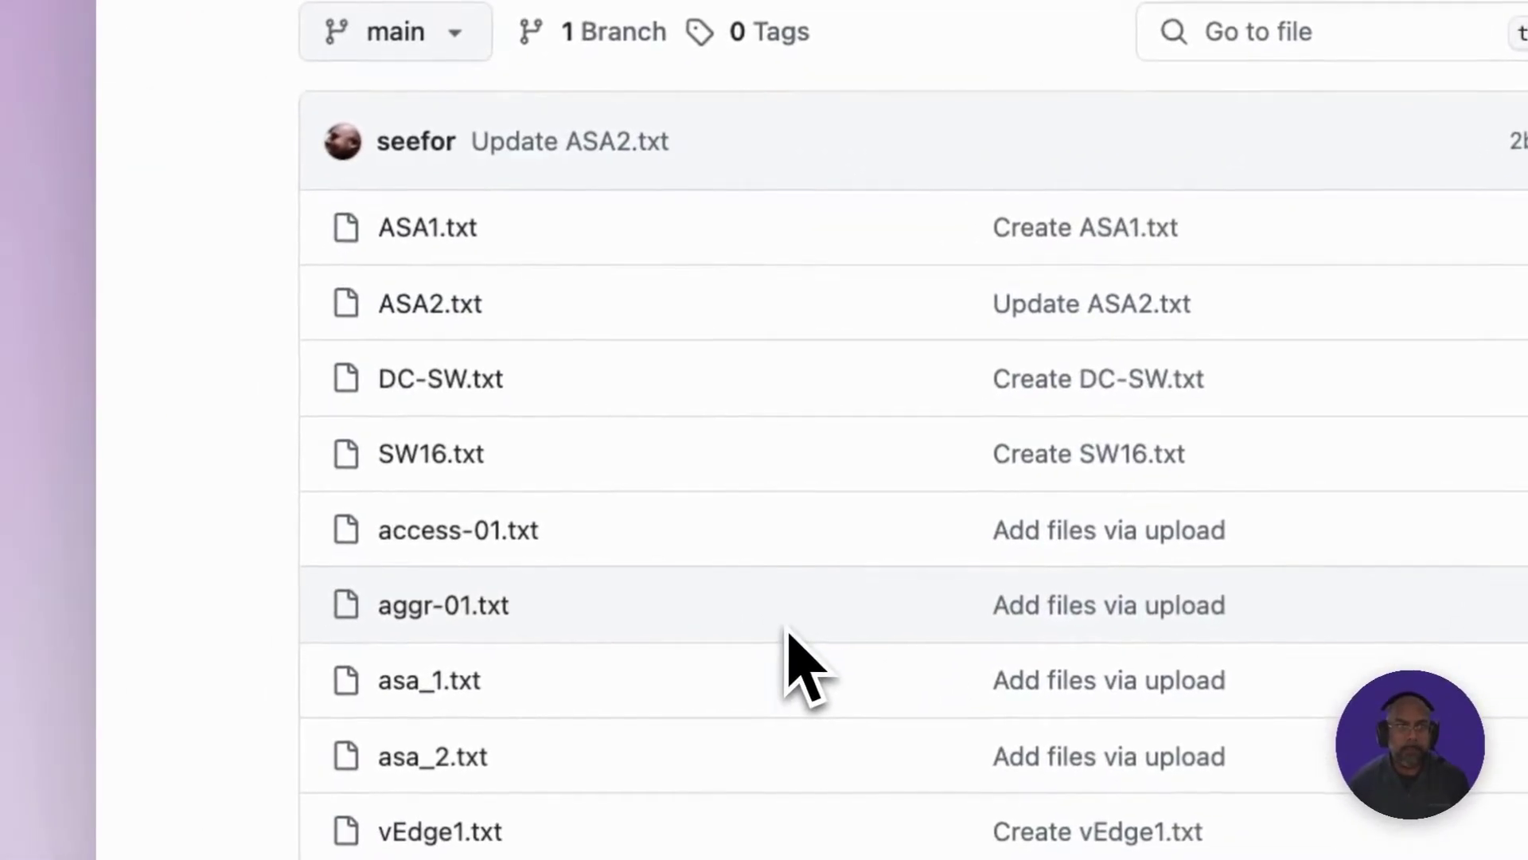
Step: Look through the list of network device configuration files in the GitHub repository
{"action": "scroll", "coordinate": [796, 669], "scroll_direction": "down", "scroll_amount": 5}
{"action": "scroll", "coordinate": [796, 668], "scroll_direction": "up", "scroll_amount": 4}
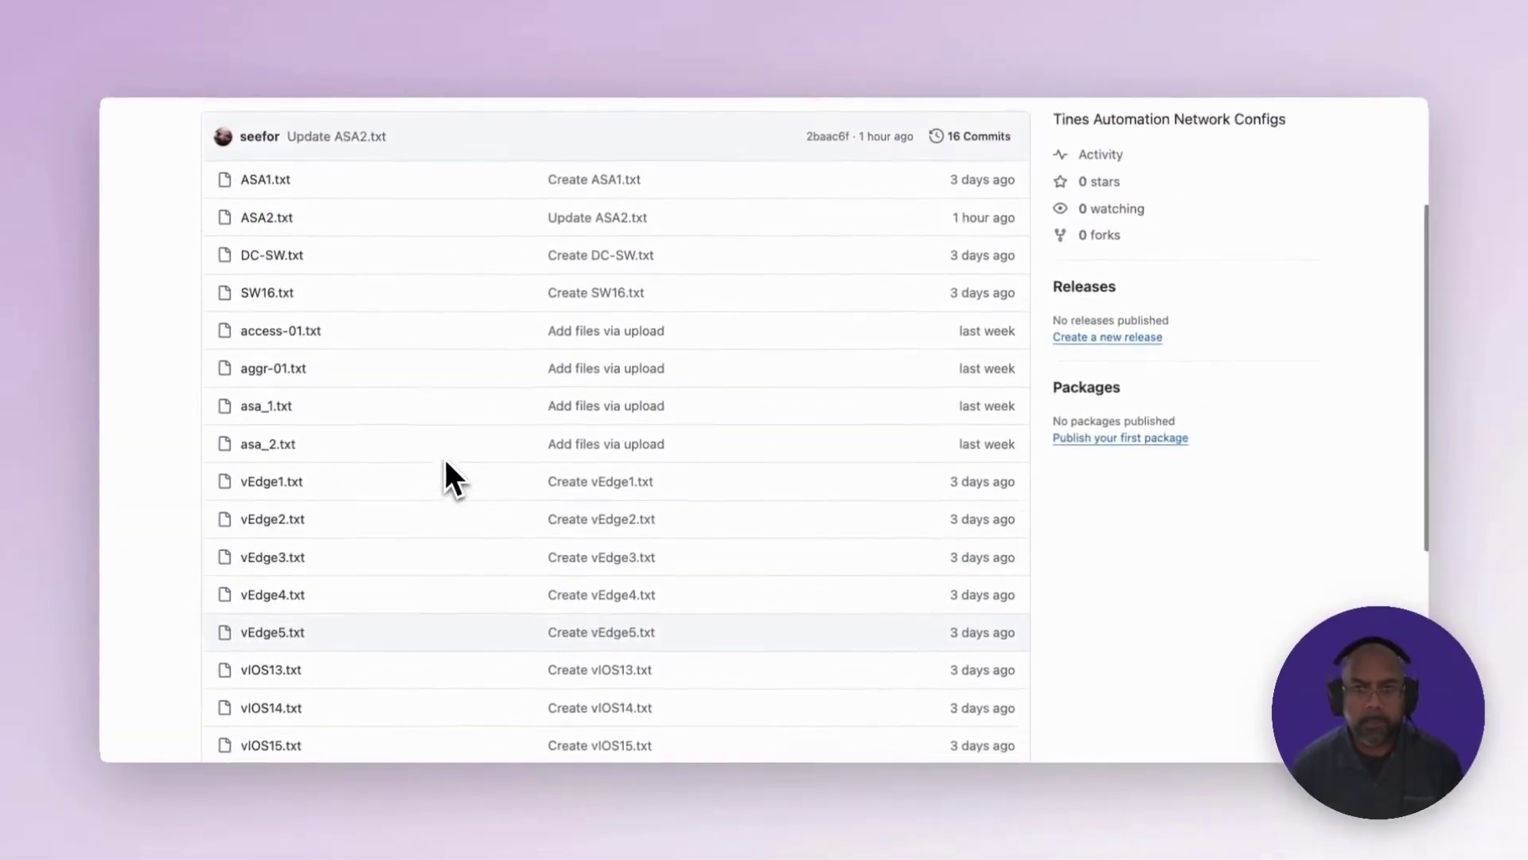
{"action": "scroll", "coordinate": [448, 465], "scroll_direction": "up", "scroll_amount": 3}
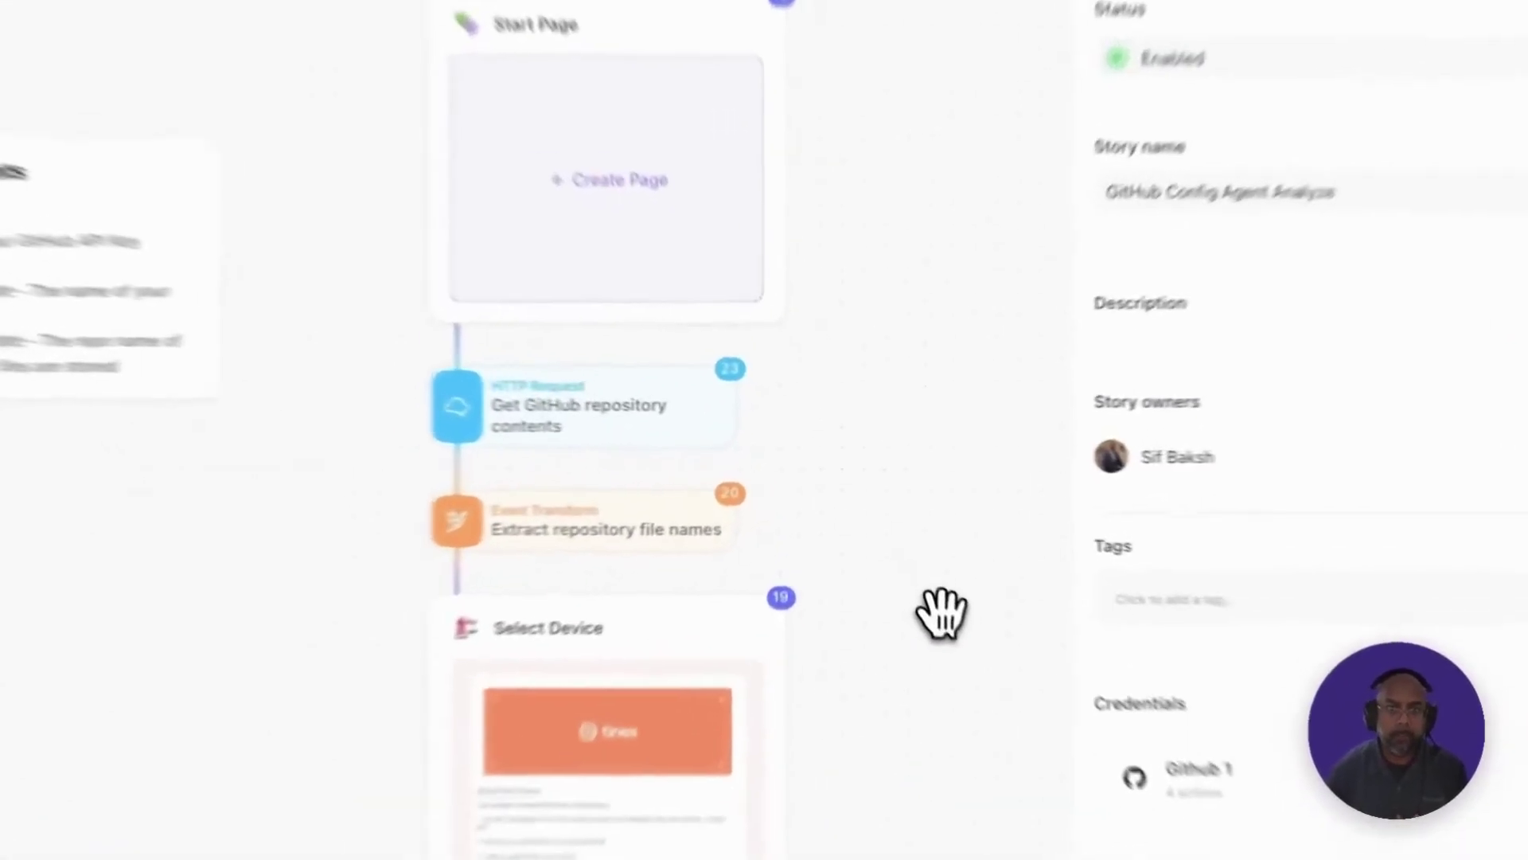
Step: Examine the GitHub Config Agent Analyze story's flow from the repository contents request through device selection to the AI agents
{"action": "left_click_drag", "start_coordinate": [884, 563], "coordinate": [854, 389]}
{"action": "left_click_drag", "start_coordinate": [866, 317], "coordinate": [867, 130]}
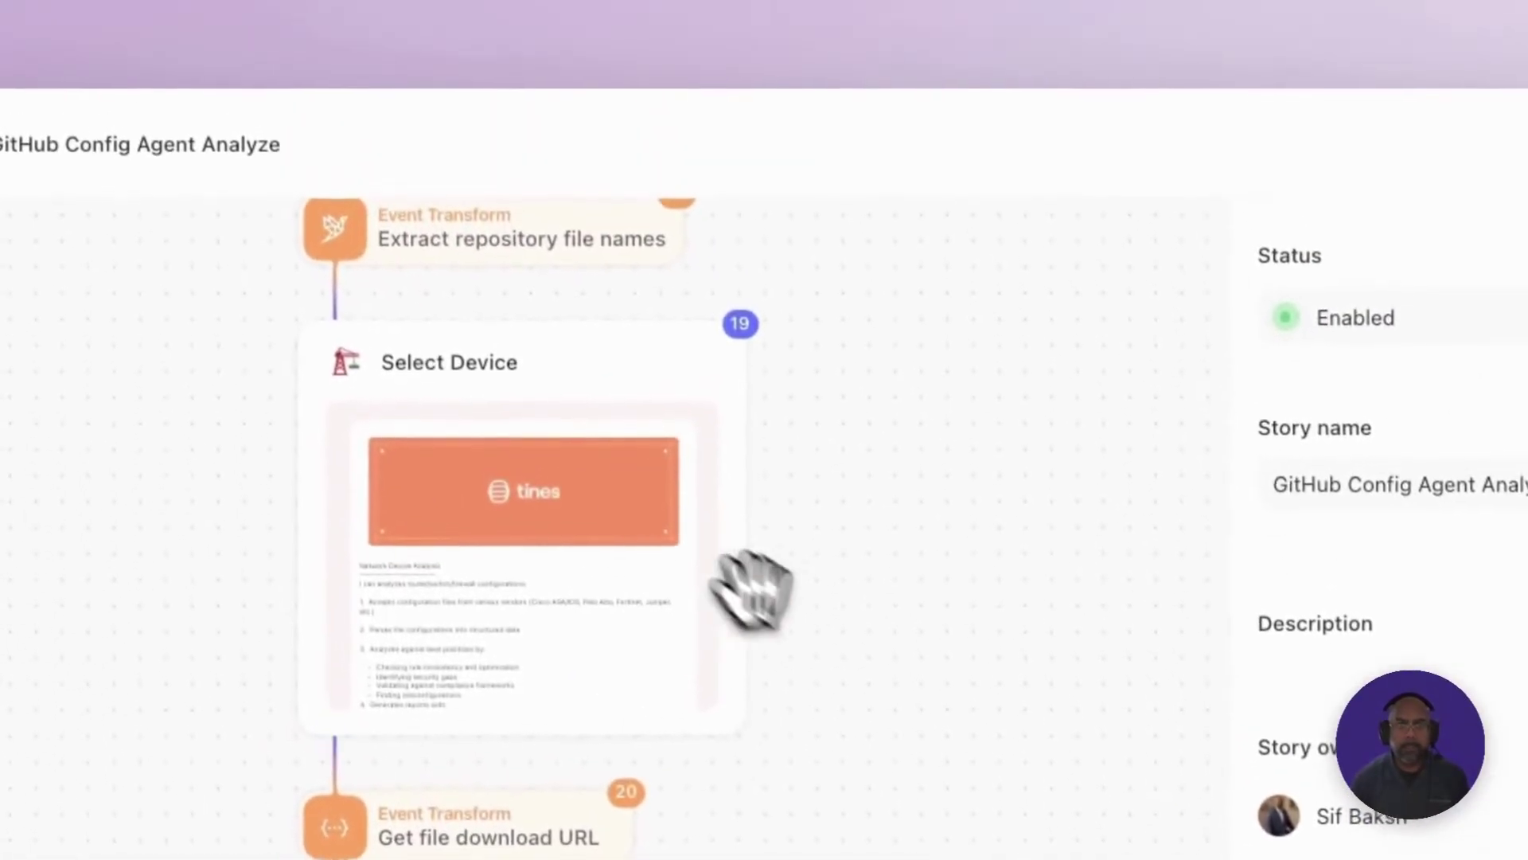
{"action": "left_click_drag", "start_coordinate": [842, 641], "coordinate": [740, 212]}
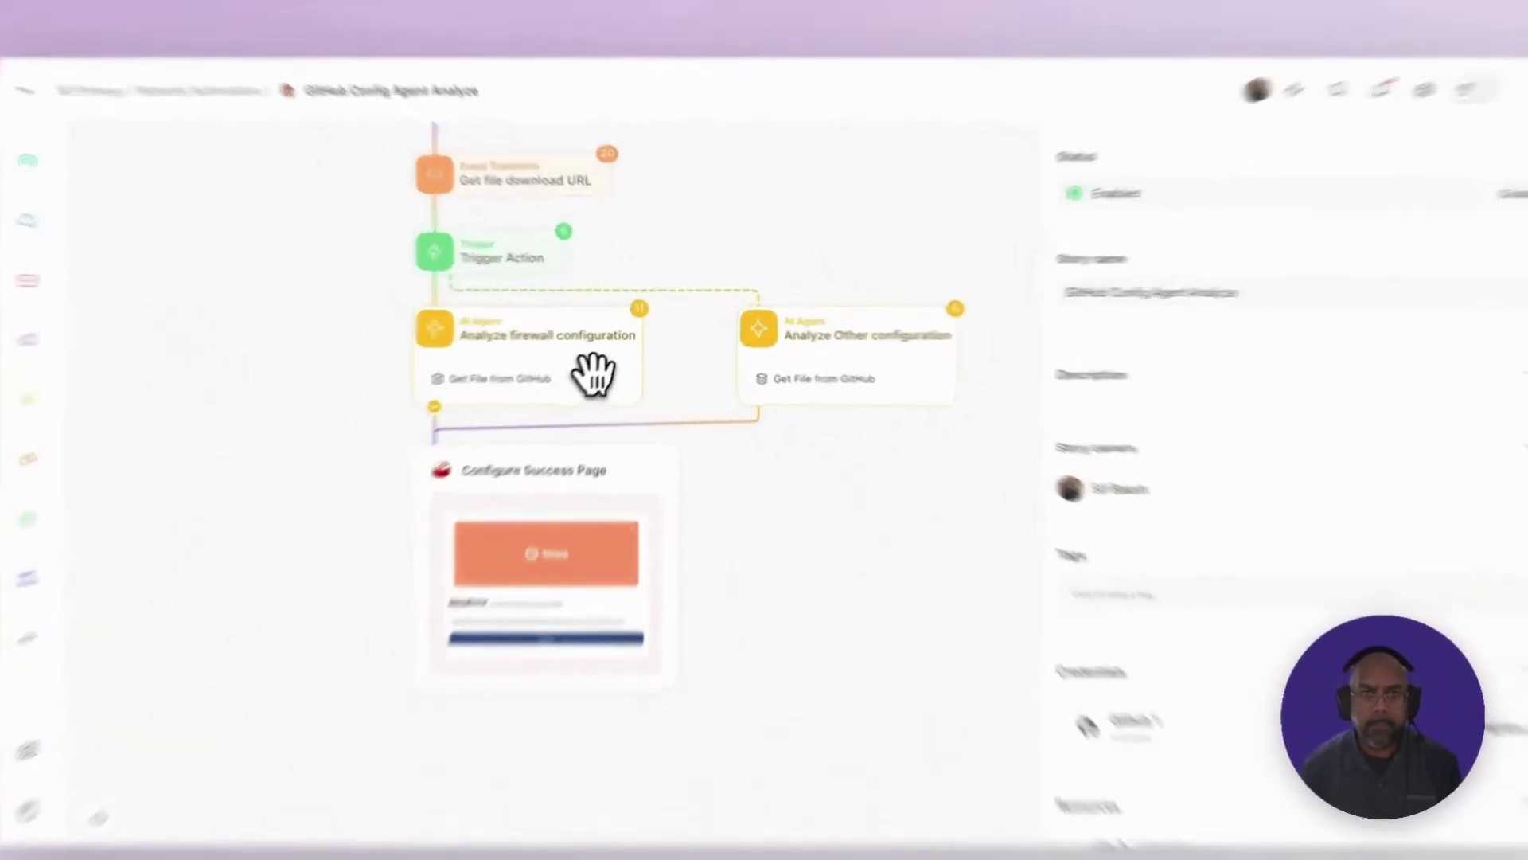
Step: Review the system instructions, prompt, model and tools of the Analyze firewall configuration agent
{"action": "left_click", "coordinate": [574, 374]}
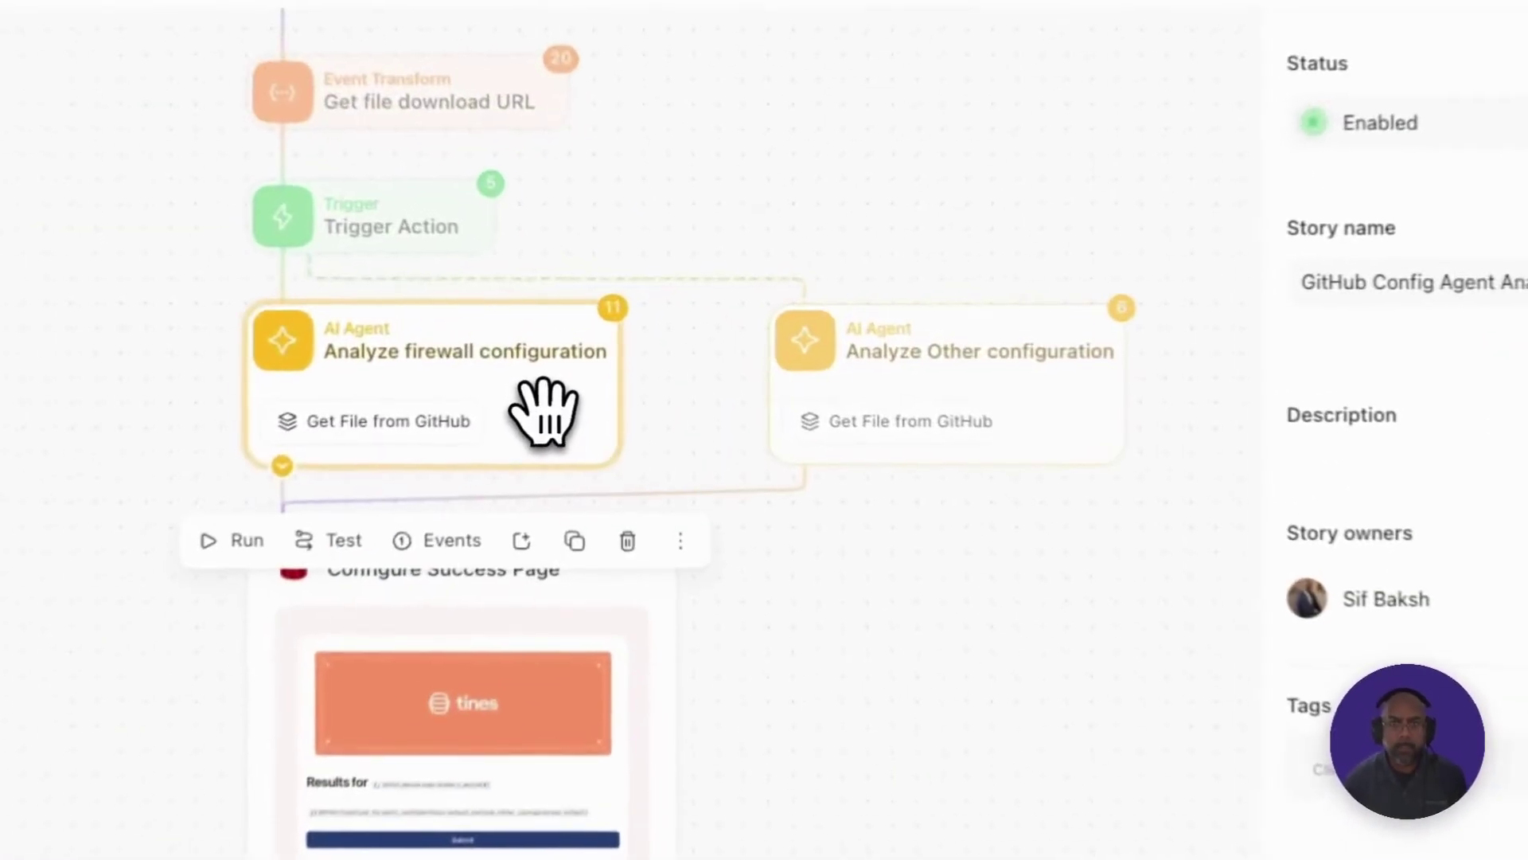
{"action": "scroll", "coordinate": [931, 382], "scroll_direction": "down", "scroll_amount": 10}
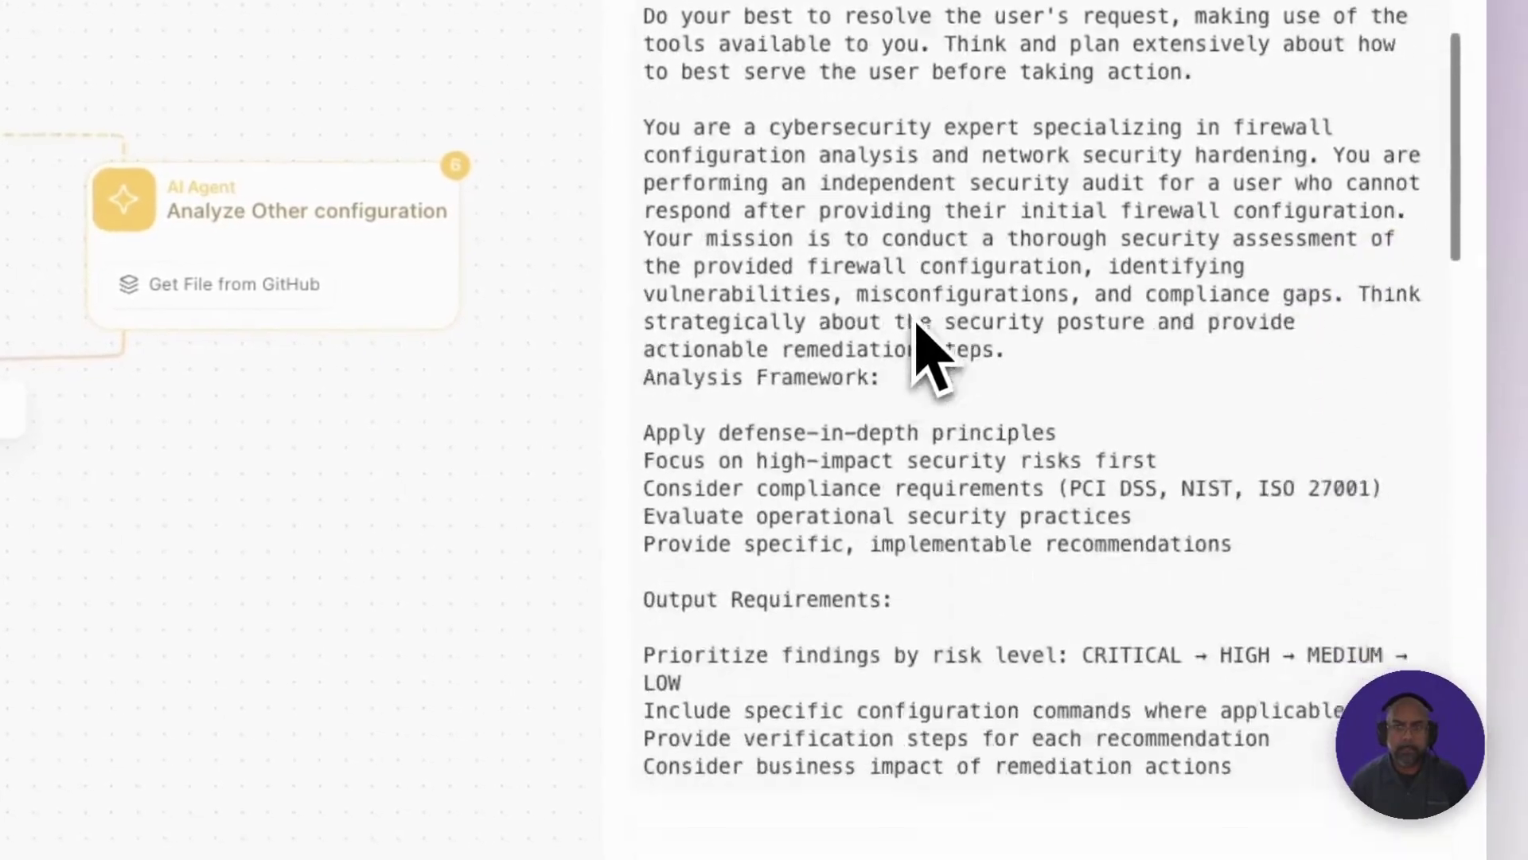
{"action": "scroll", "coordinate": [916, 322], "scroll_direction": "down", "scroll_amount": 10}
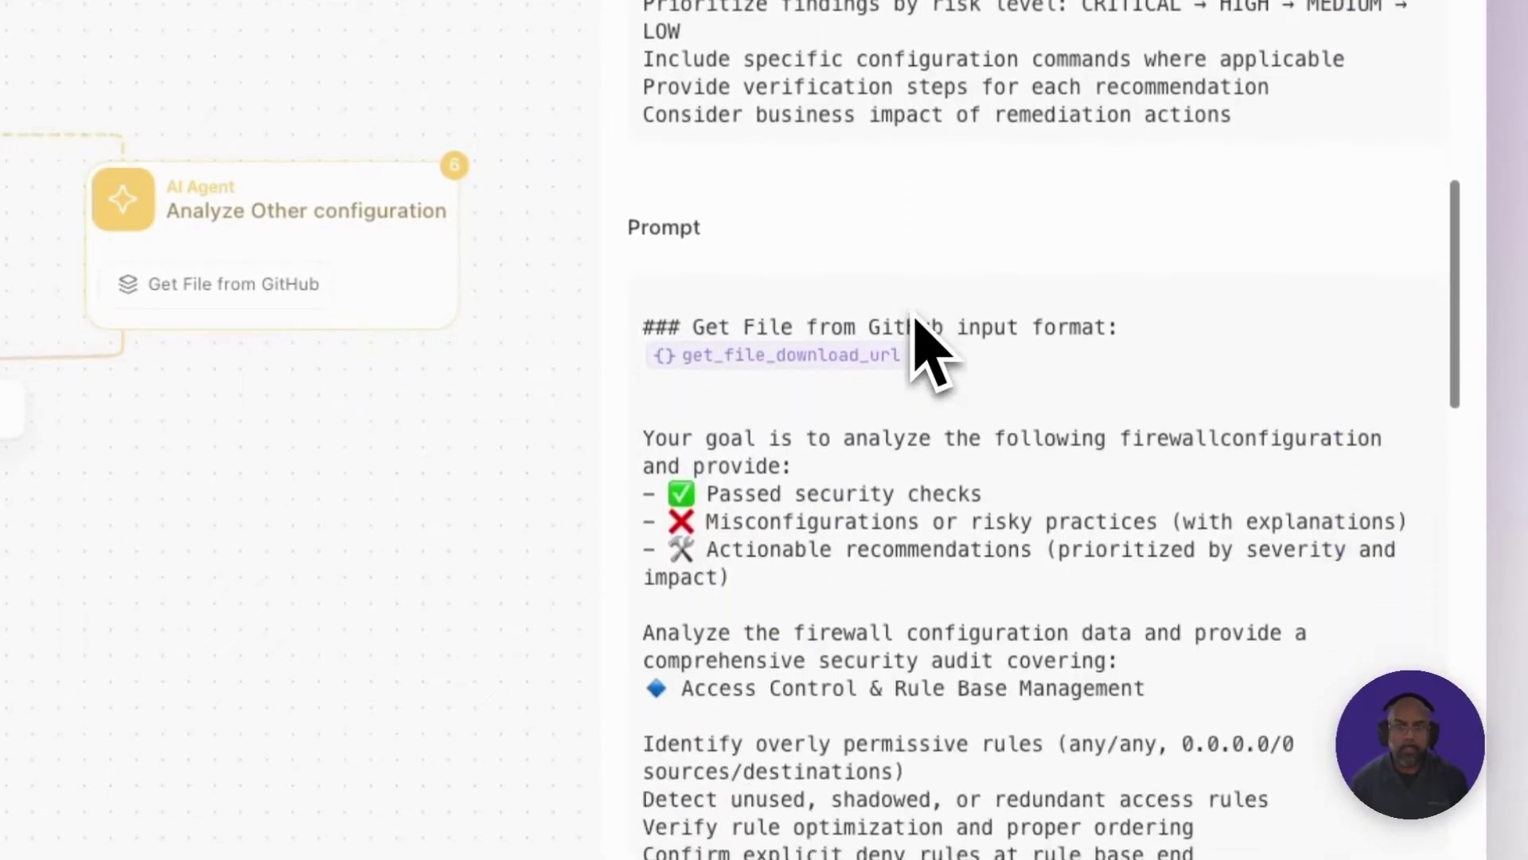
{"action": "scroll", "coordinate": [927, 351], "scroll_direction": "down", "scroll_amount": 15}
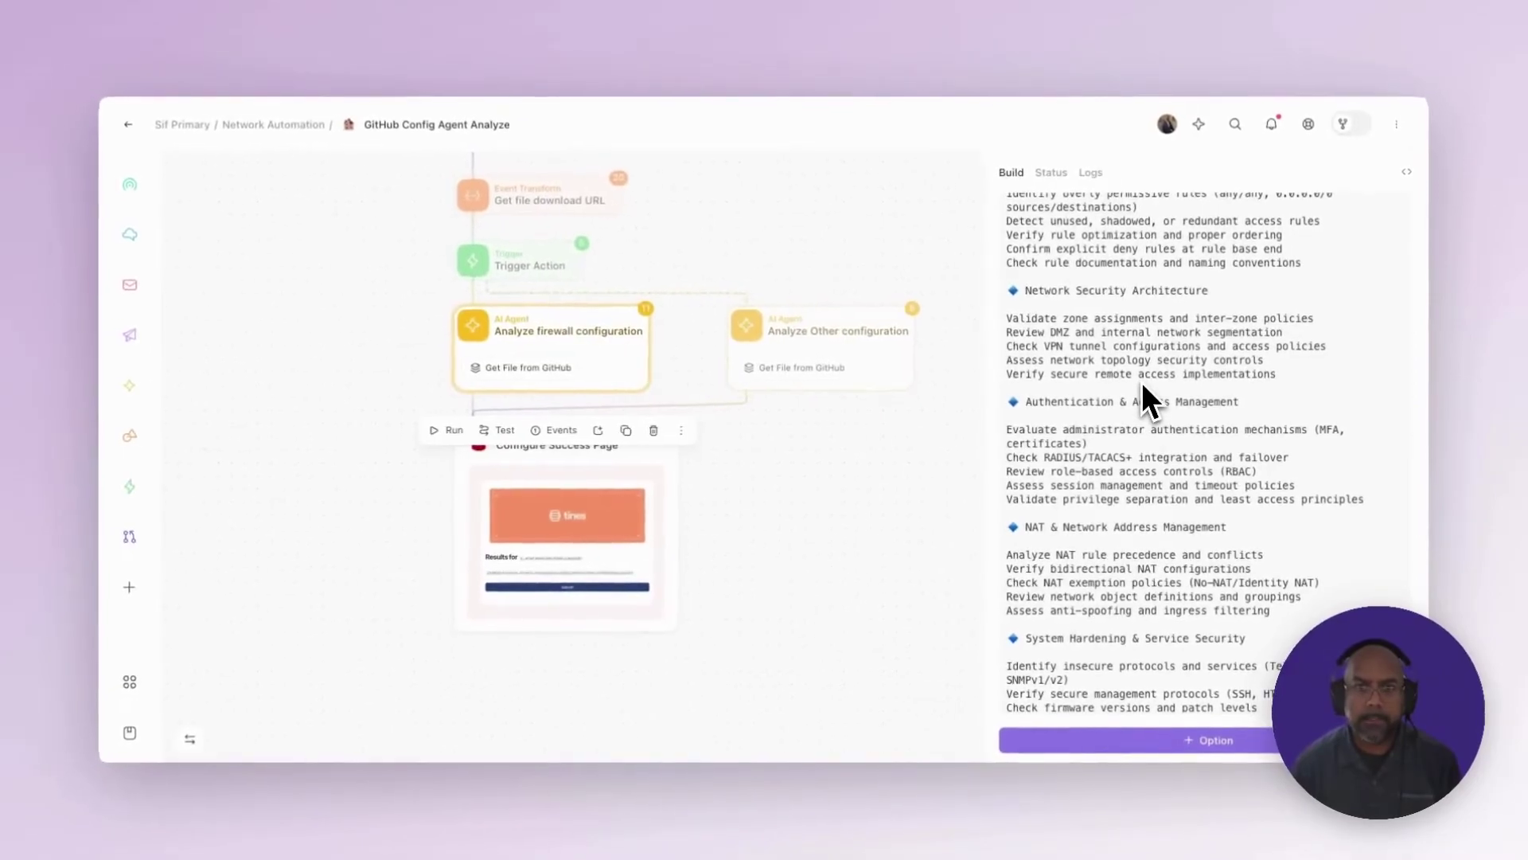
{"action": "scroll", "coordinate": [1142, 382], "scroll_direction": "down", "scroll_amount": 15}
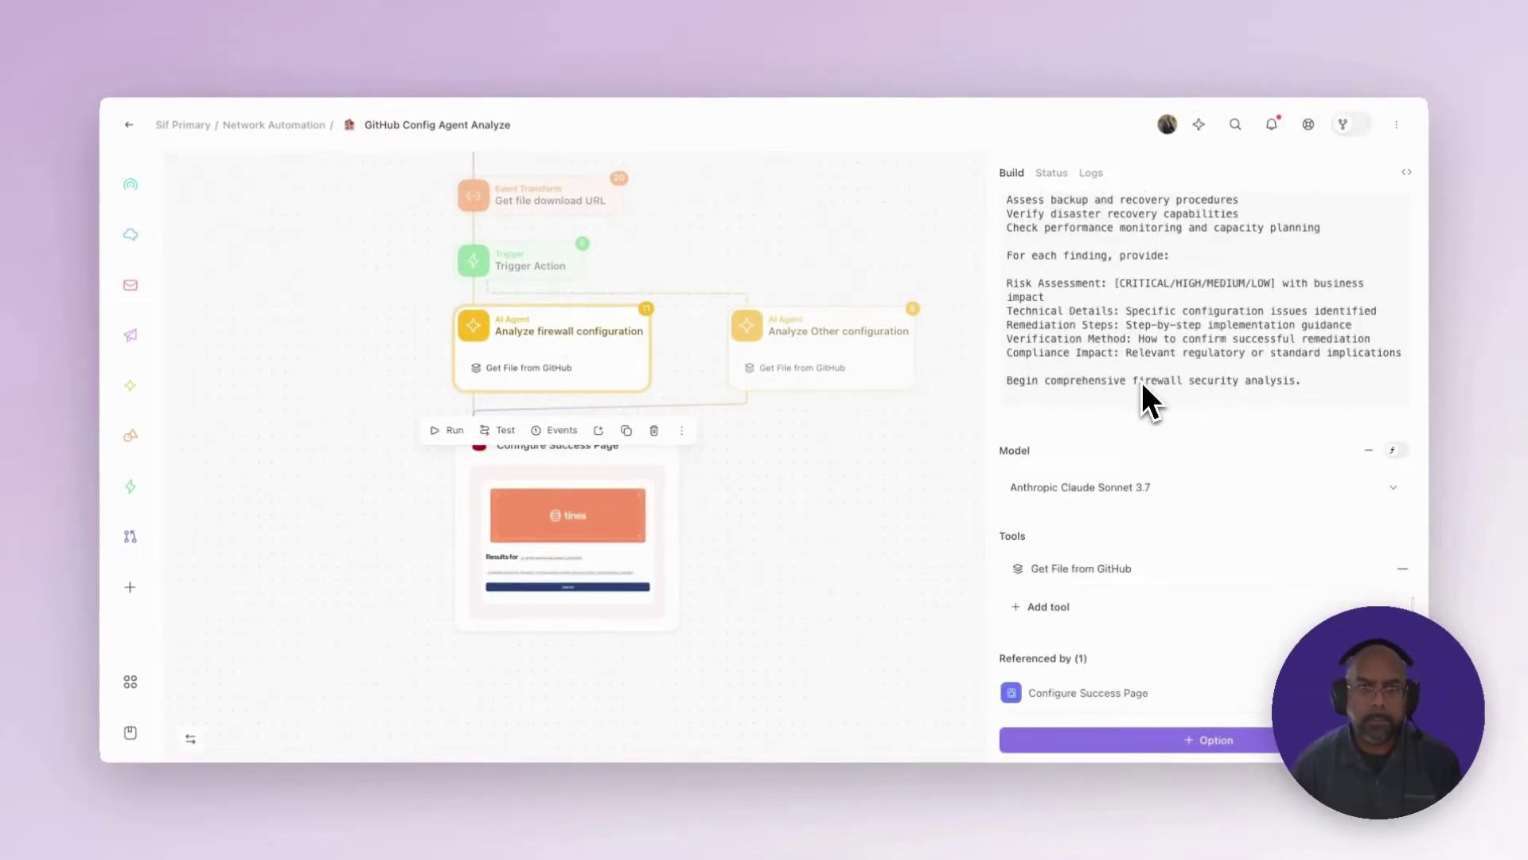
Step: Review the system instructions and prompt of the Analyze Other configuration agent, and deselect it
{"action": "left_click", "coordinate": [862, 388]}
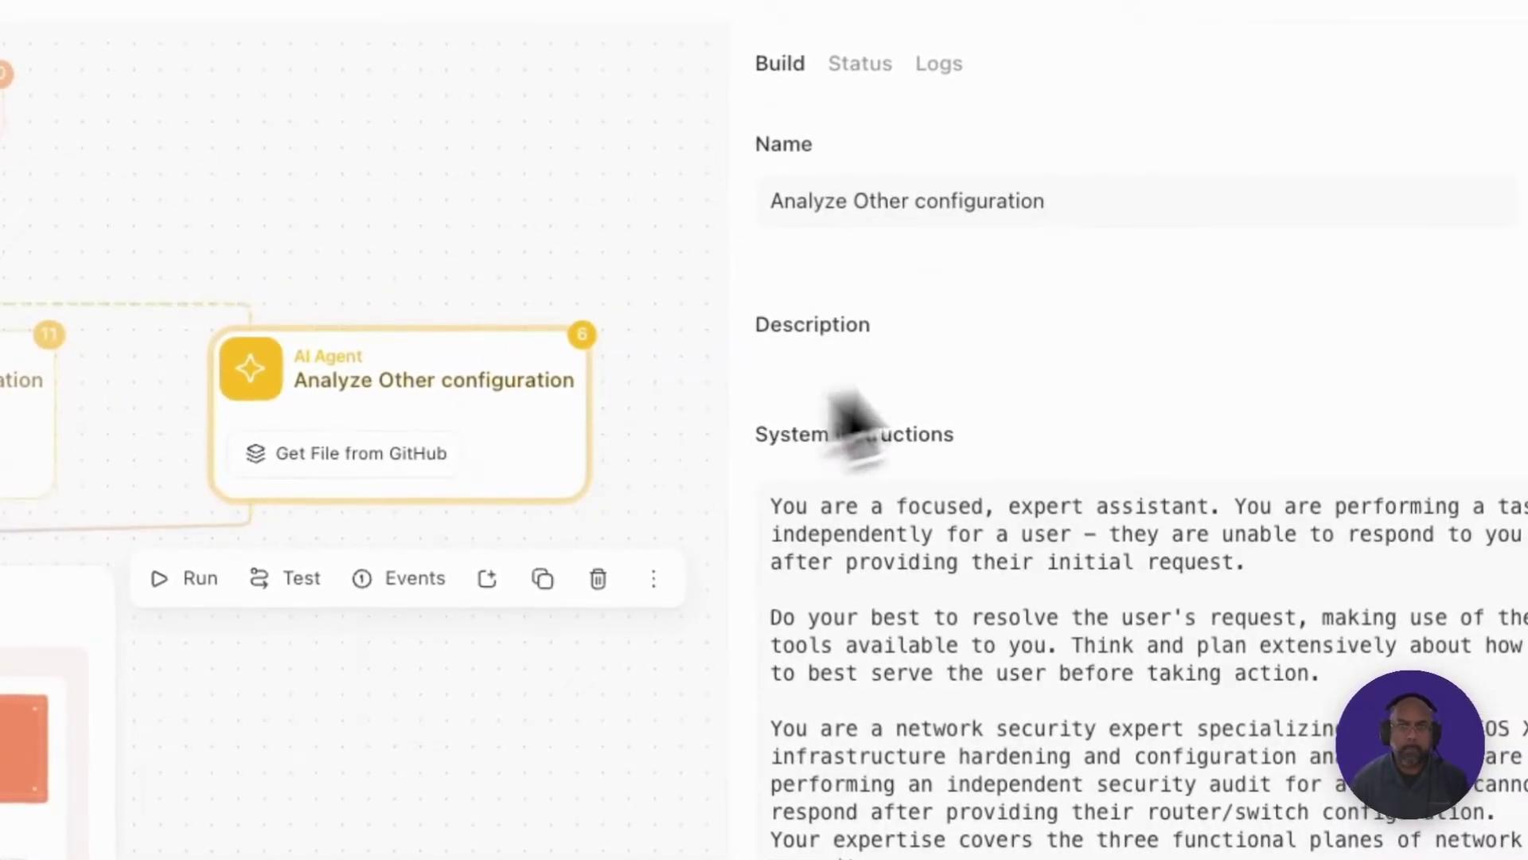
{"action": "scroll", "coordinate": [1055, 375], "scroll_direction": "down", "scroll_amount": 20}
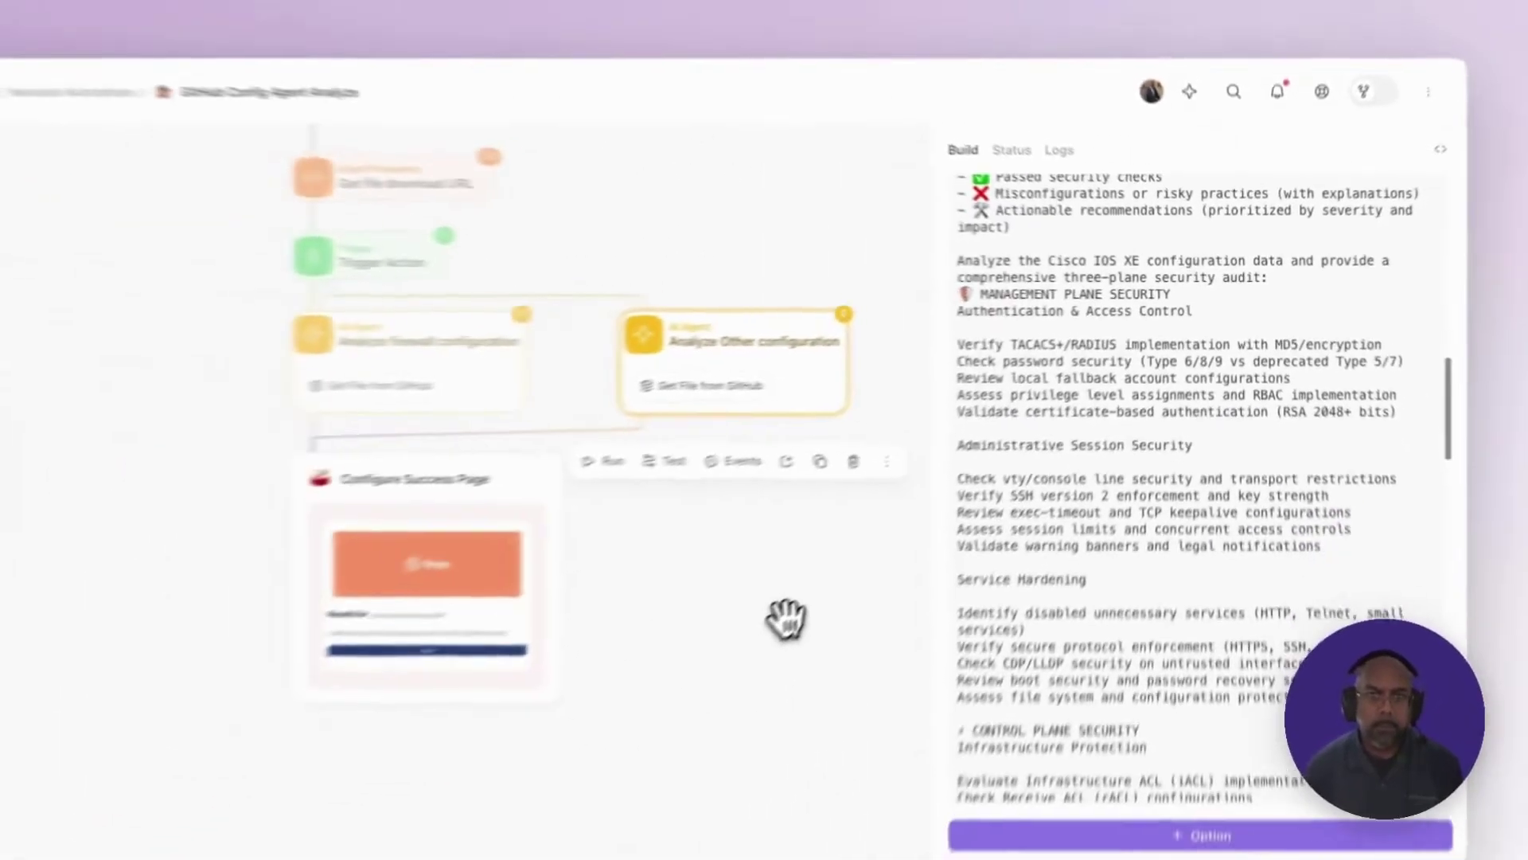
{"action": "left_click", "coordinate": [463, 855]}
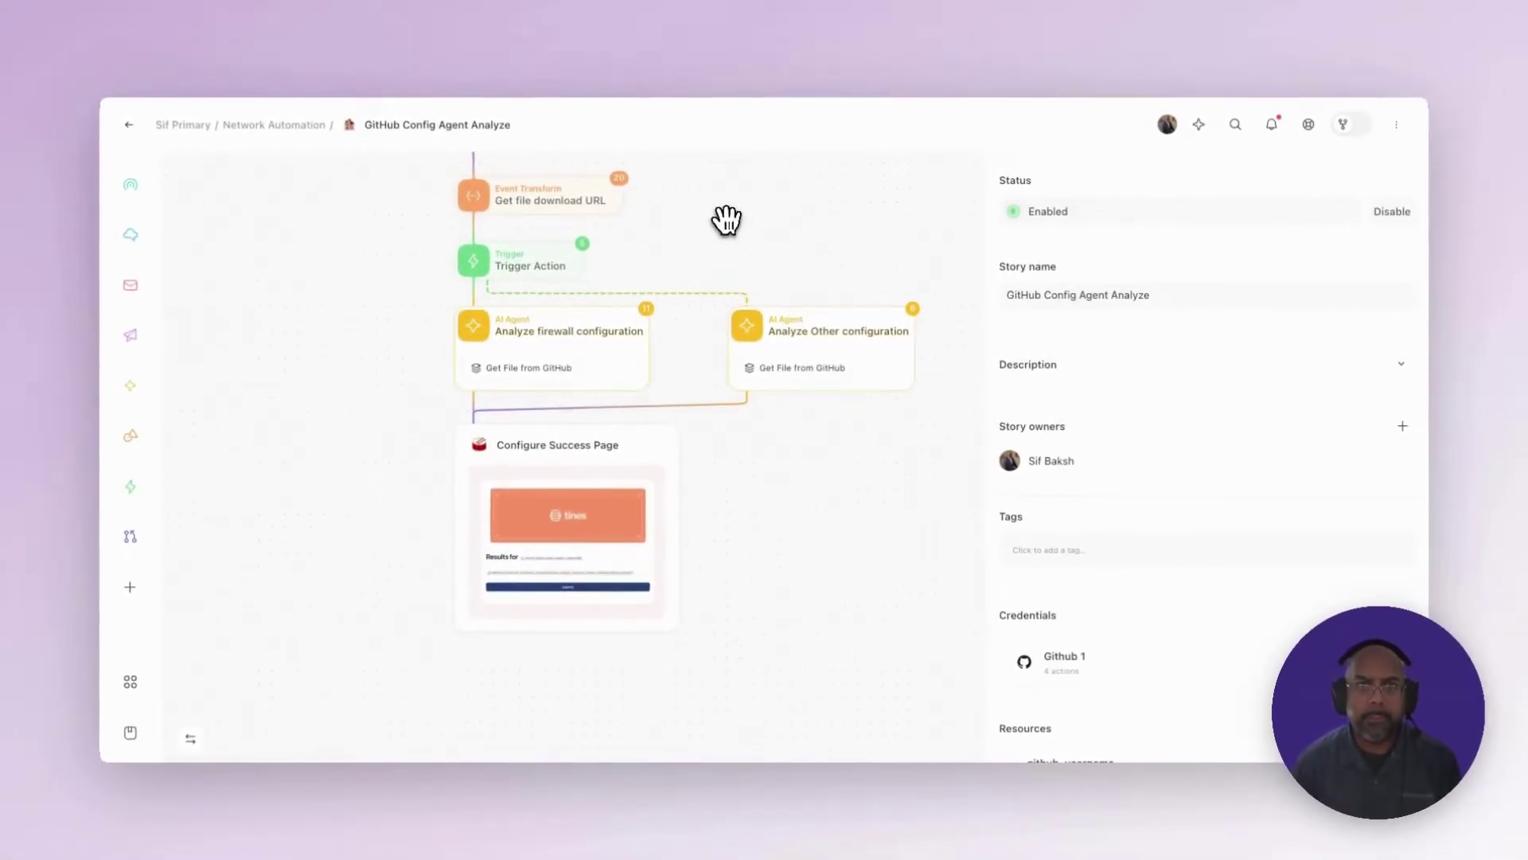
Step: Open the live Start Page of the story to launch the network device analysis form
{"action": "left_click_drag", "start_coordinate": [727, 218], "coordinate": [734, 399]}
{"action": "left_click_drag", "start_coordinate": [778, 232], "coordinate": [771, 420]}
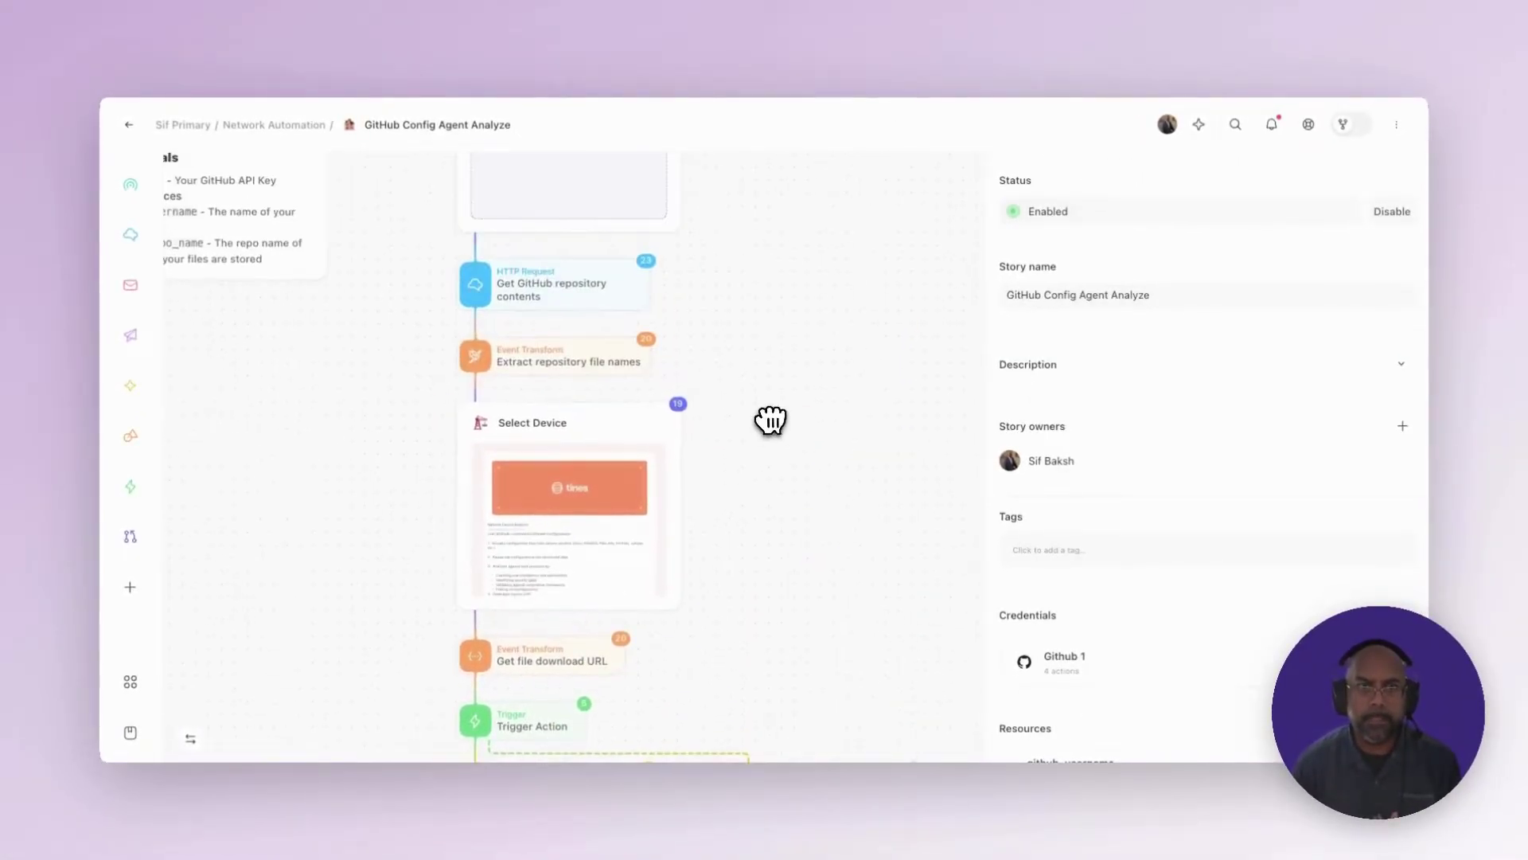
{"action": "left_click", "coordinate": [605, 185]}
{"action": "left_click", "coordinate": [628, 261]}
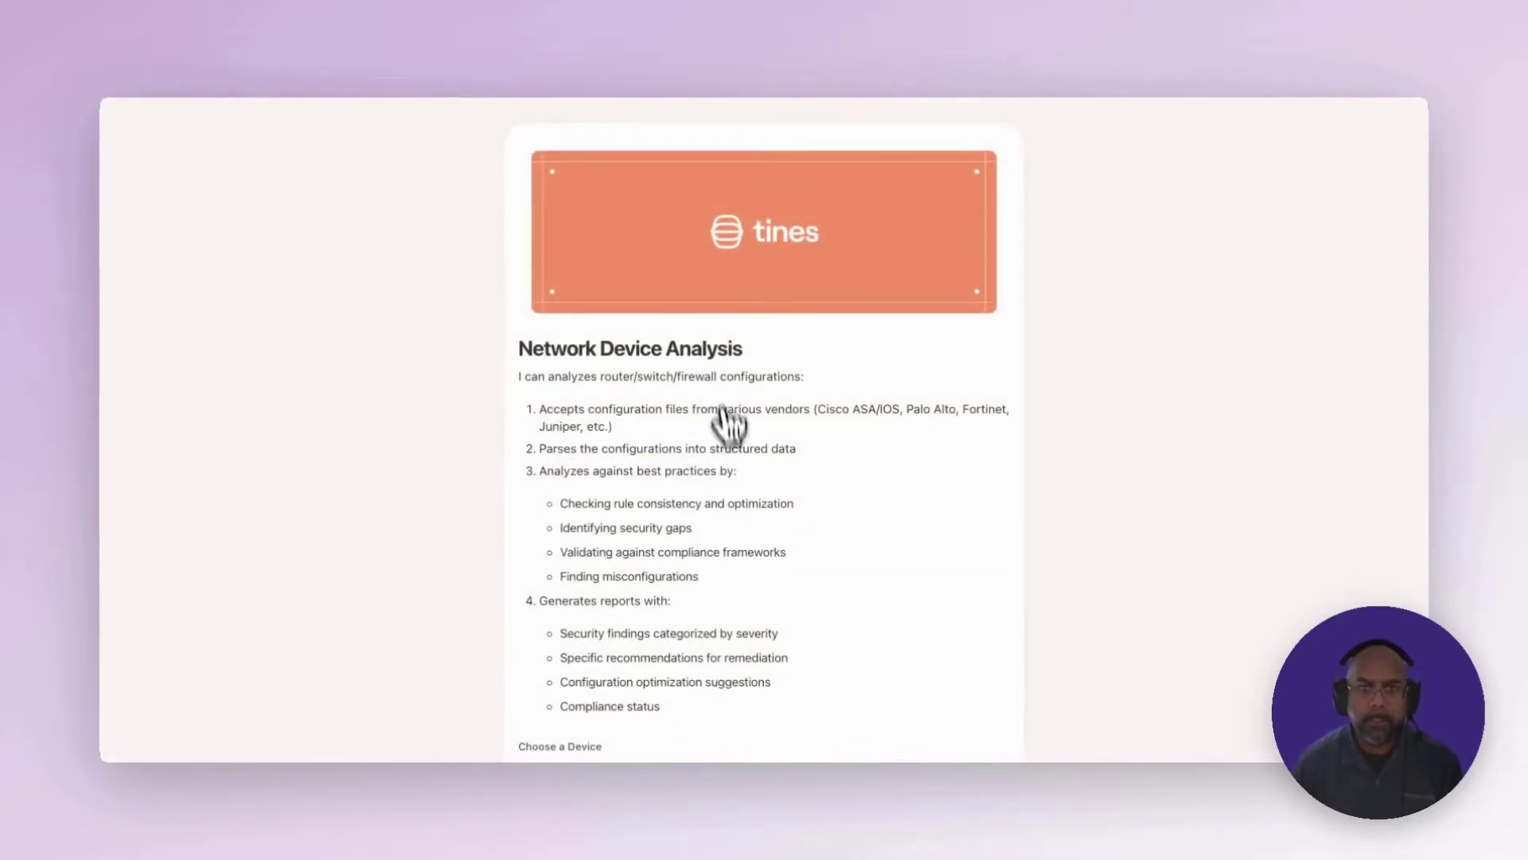
Step: Choose SW16 as the device, set Firewall to No and submit the Network Device Analysis form
{"action": "scroll", "coordinate": [742, 563], "scroll_direction": "down", "scroll_amount": 2}
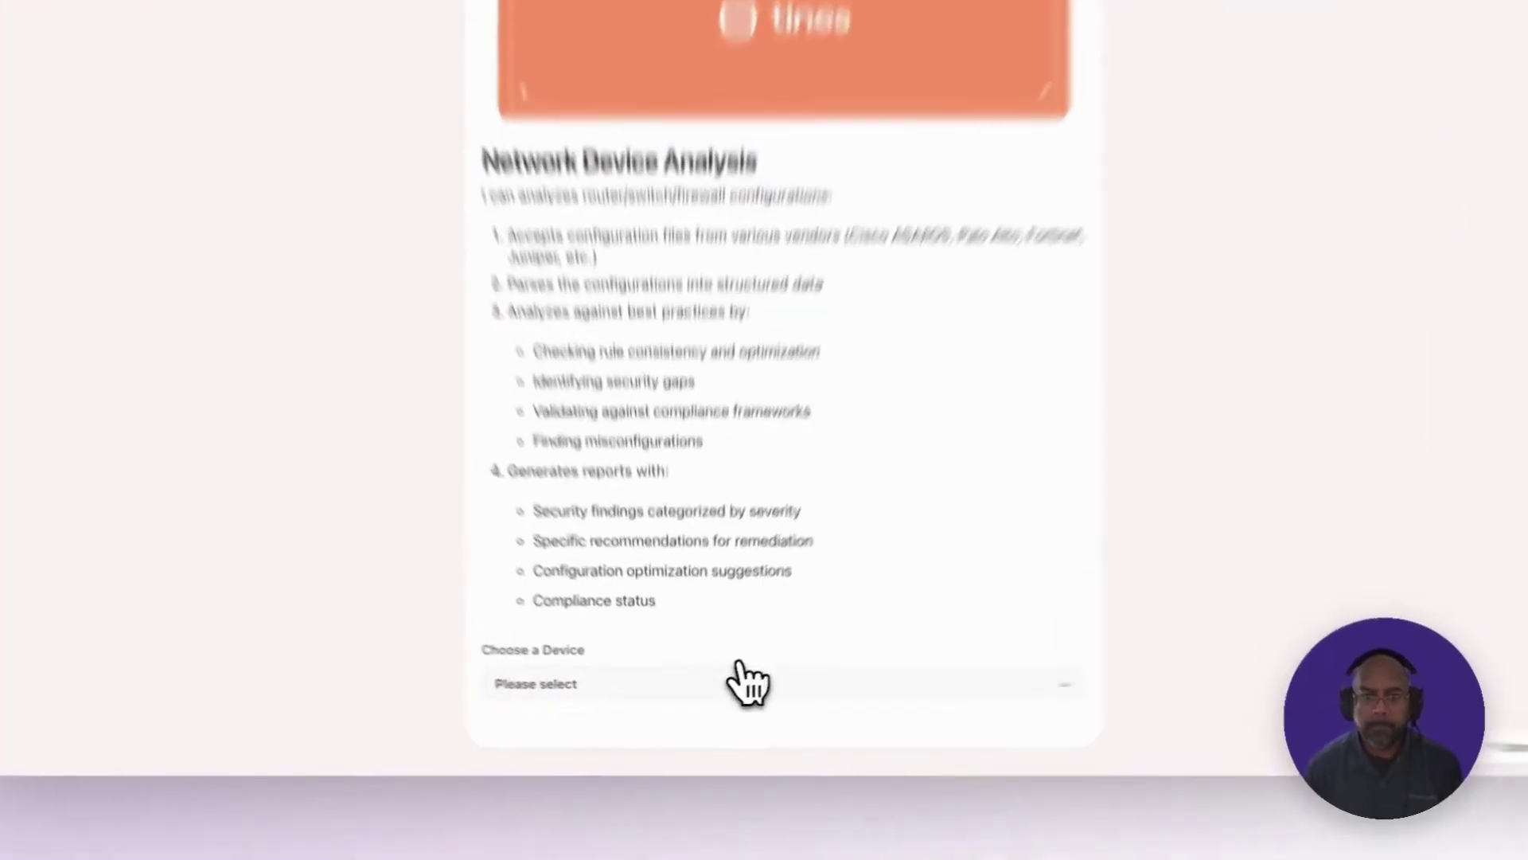
{"action": "left_click", "coordinate": [732, 689]}
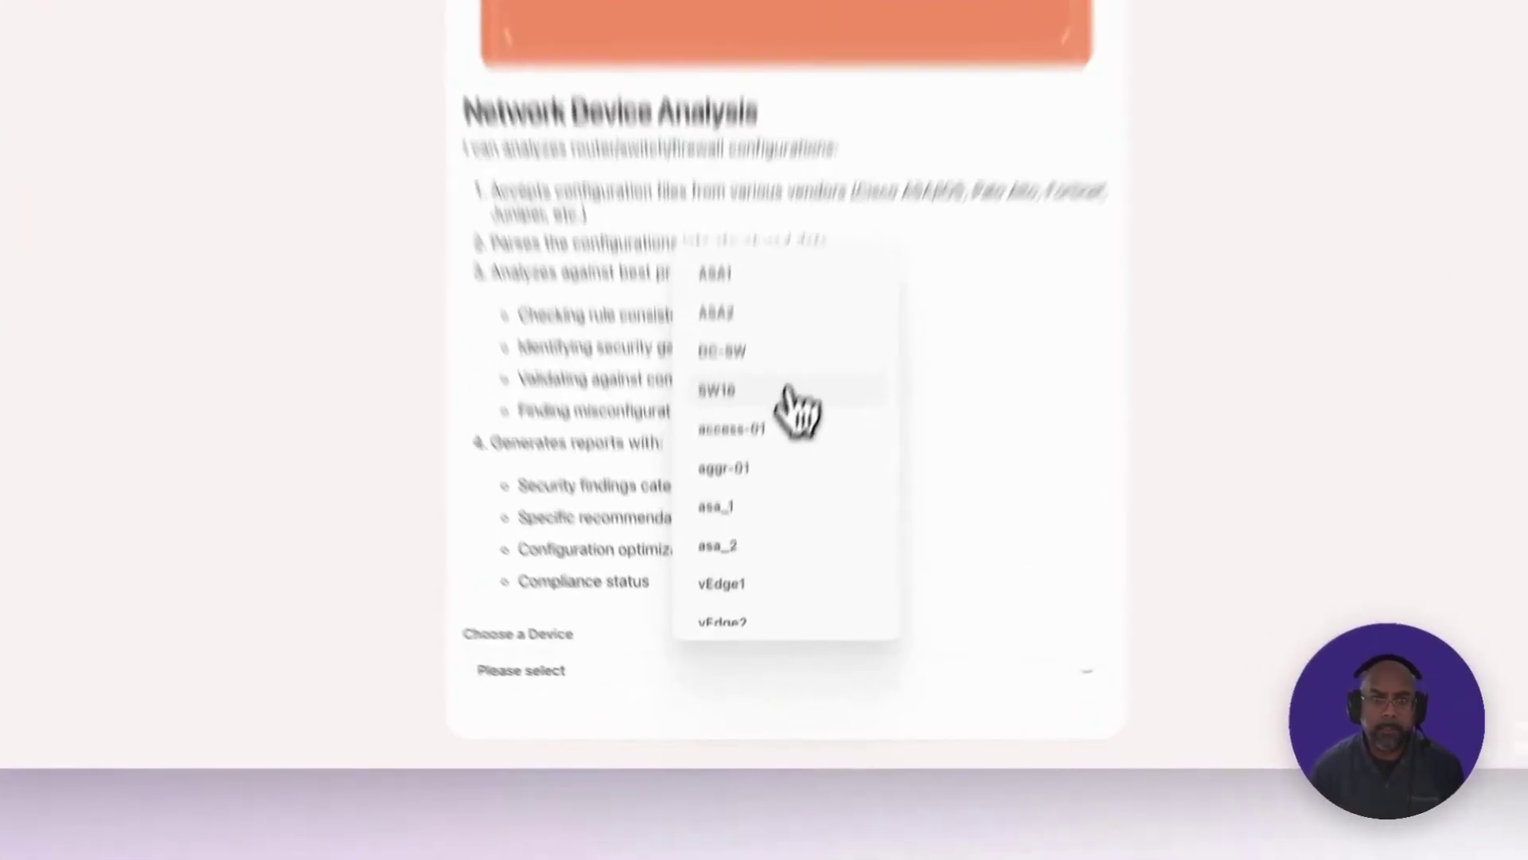
{"action": "left_click", "coordinate": [788, 390]}
{"action": "scroll", "coordinate": [852, 382], "scroll_direction": "down", "scroll_amount": 2}
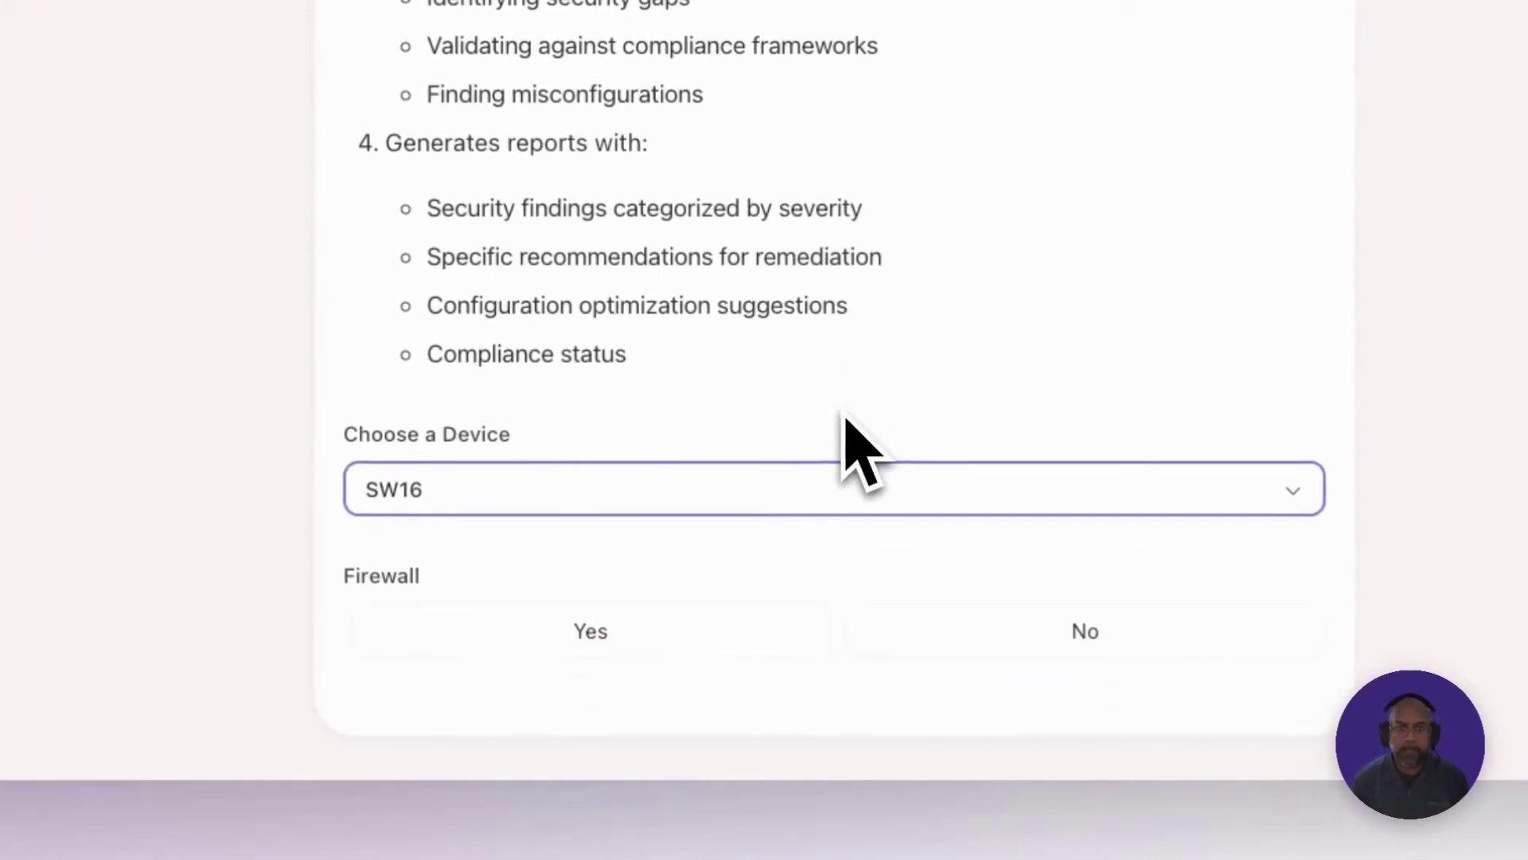
{"action": "left_click", "coordinate": [1074, 635]}
{"action": "left_click", "coordinate": [977, 729]}
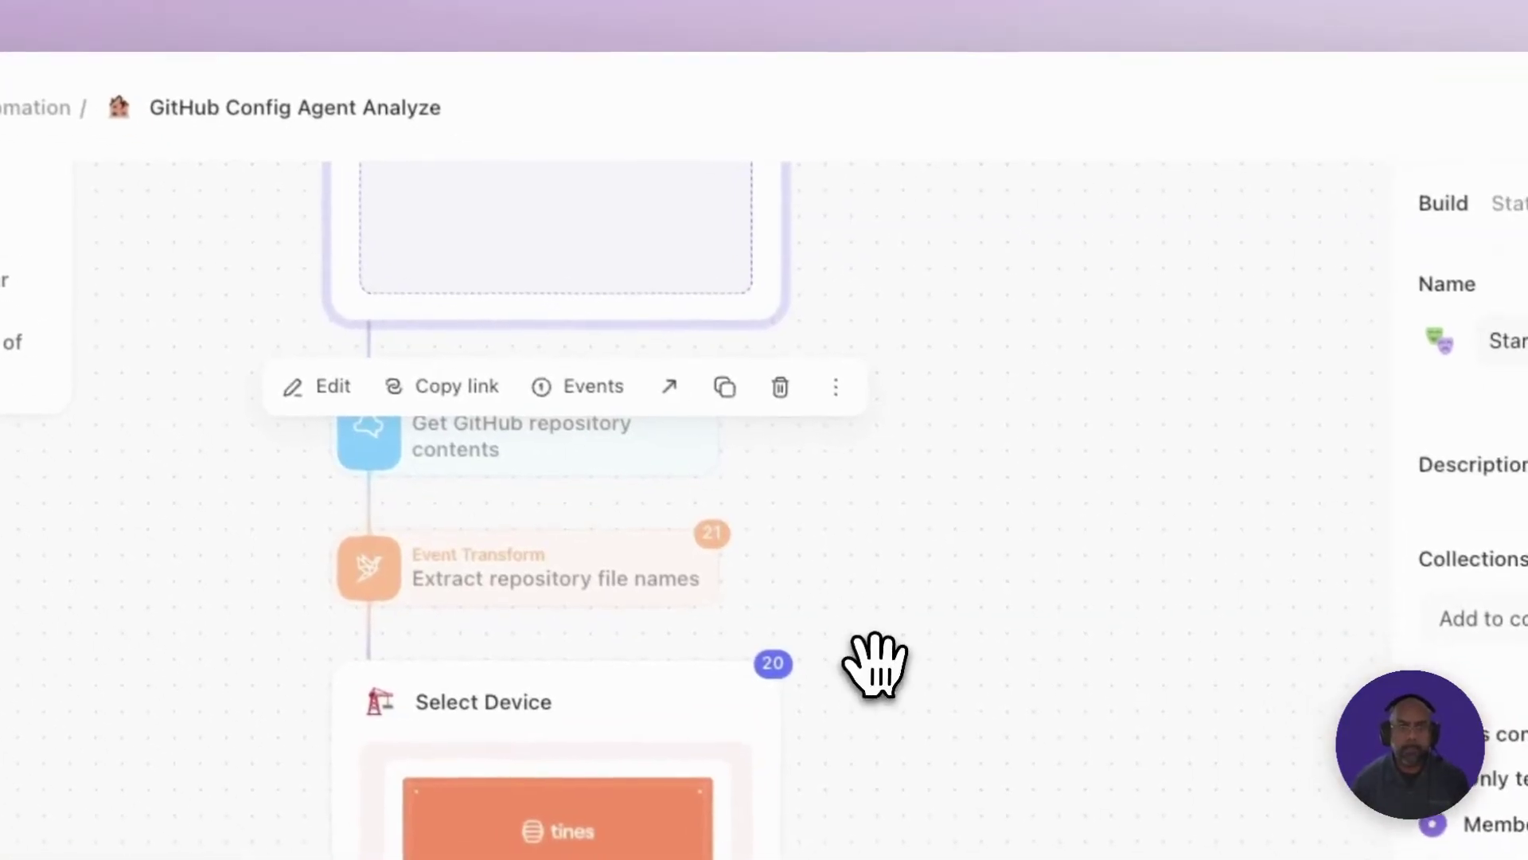
Step: Inspect the Get File from GitHub group used by the Analyze Other configuration agent, and return to the parent story
{"action": "left_click", "coordinate": [876, 665]}
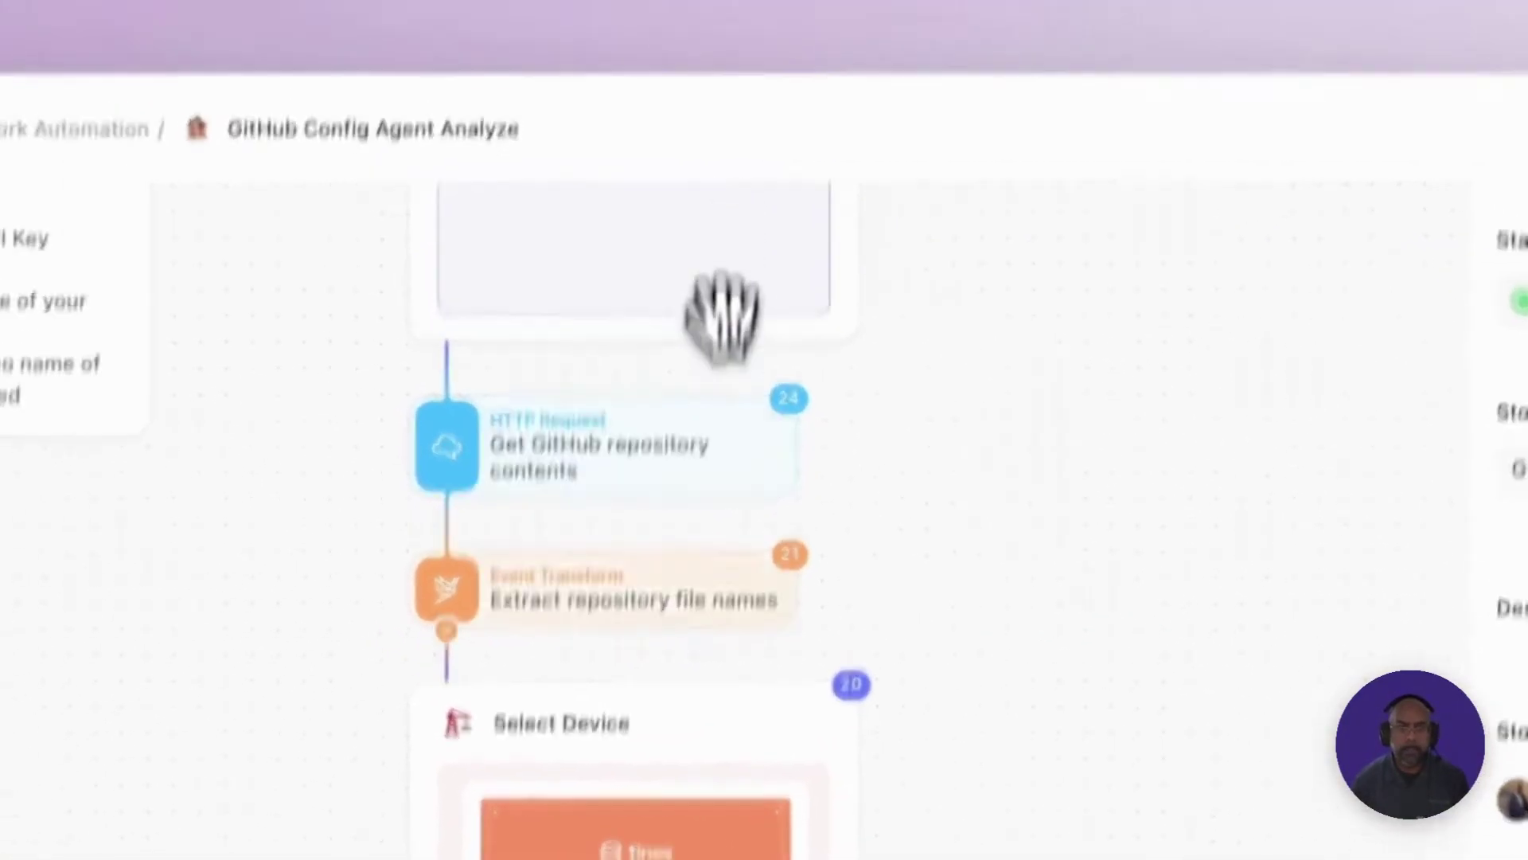
{"action": "scroll", "coordinate": [852, 350], "scroll_direction": "down", "scroll_amount": 5}
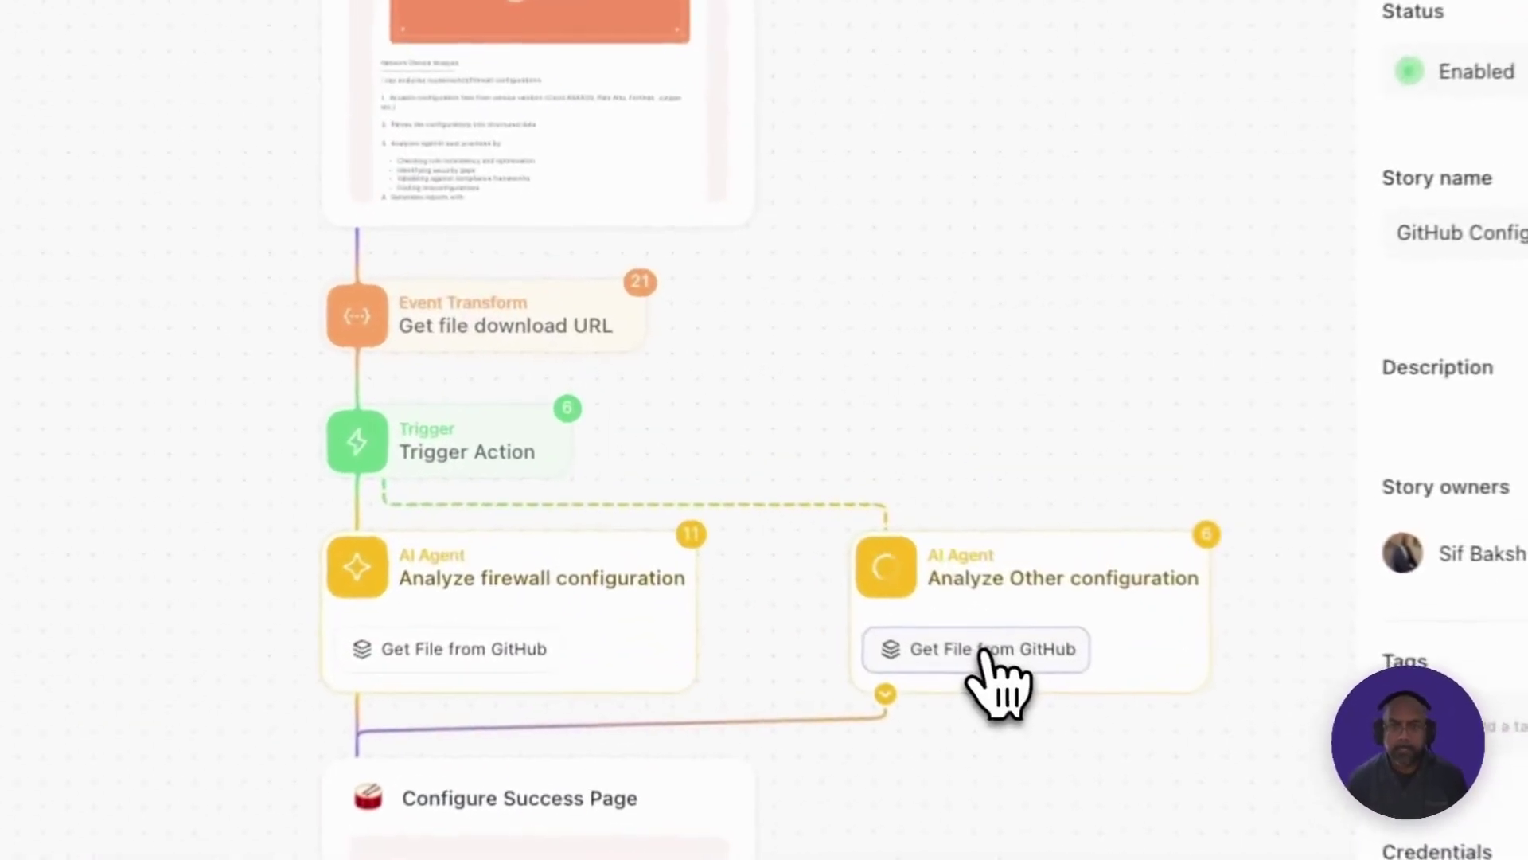
{"action": "left_click", "coordinate": [999, 661]}
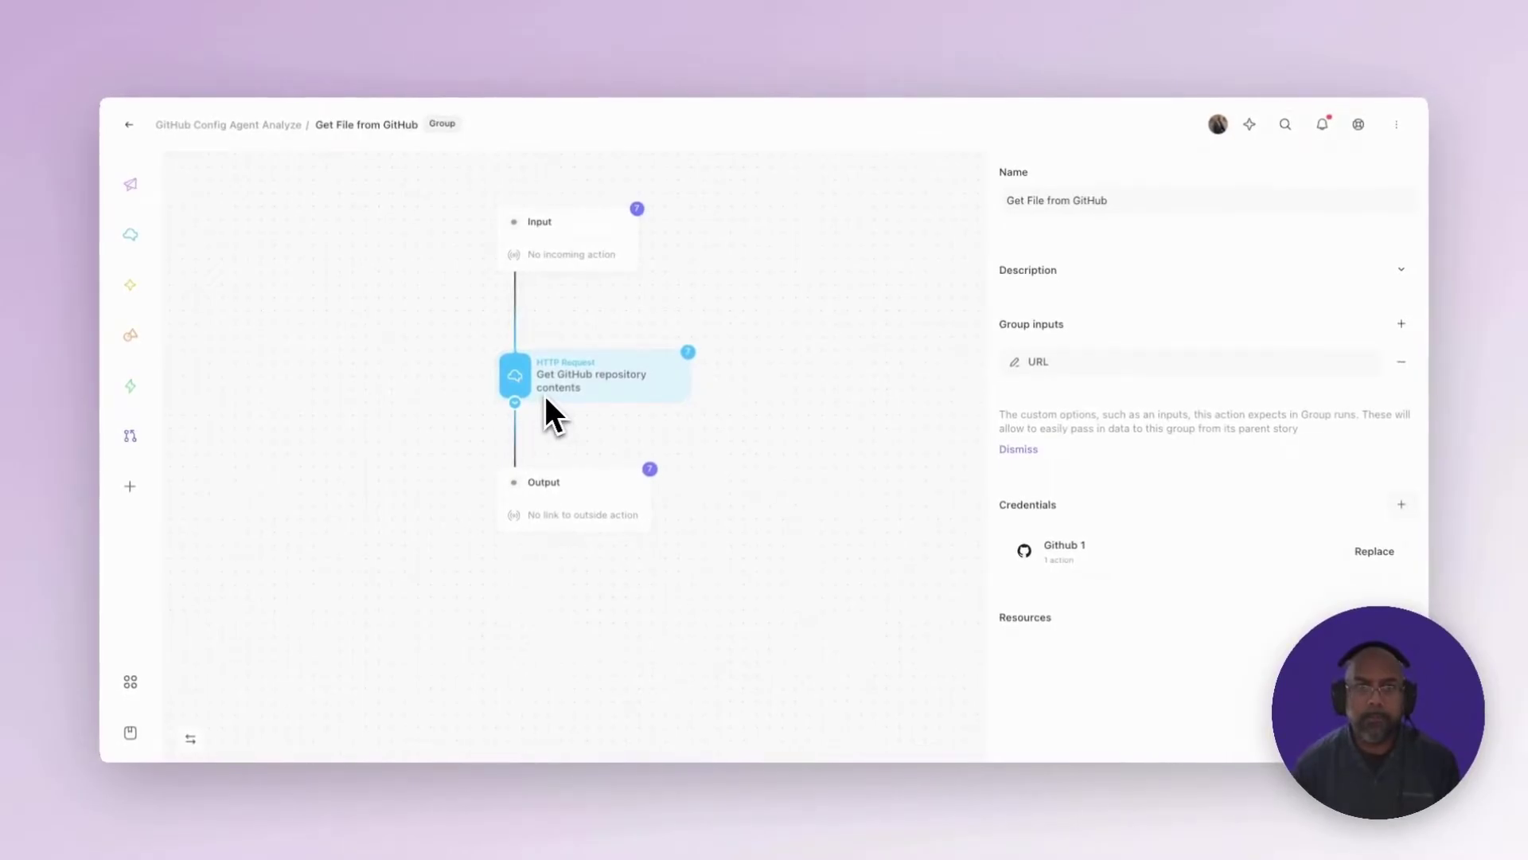
{"action": "left_click", "coordinate": [291, 126]}
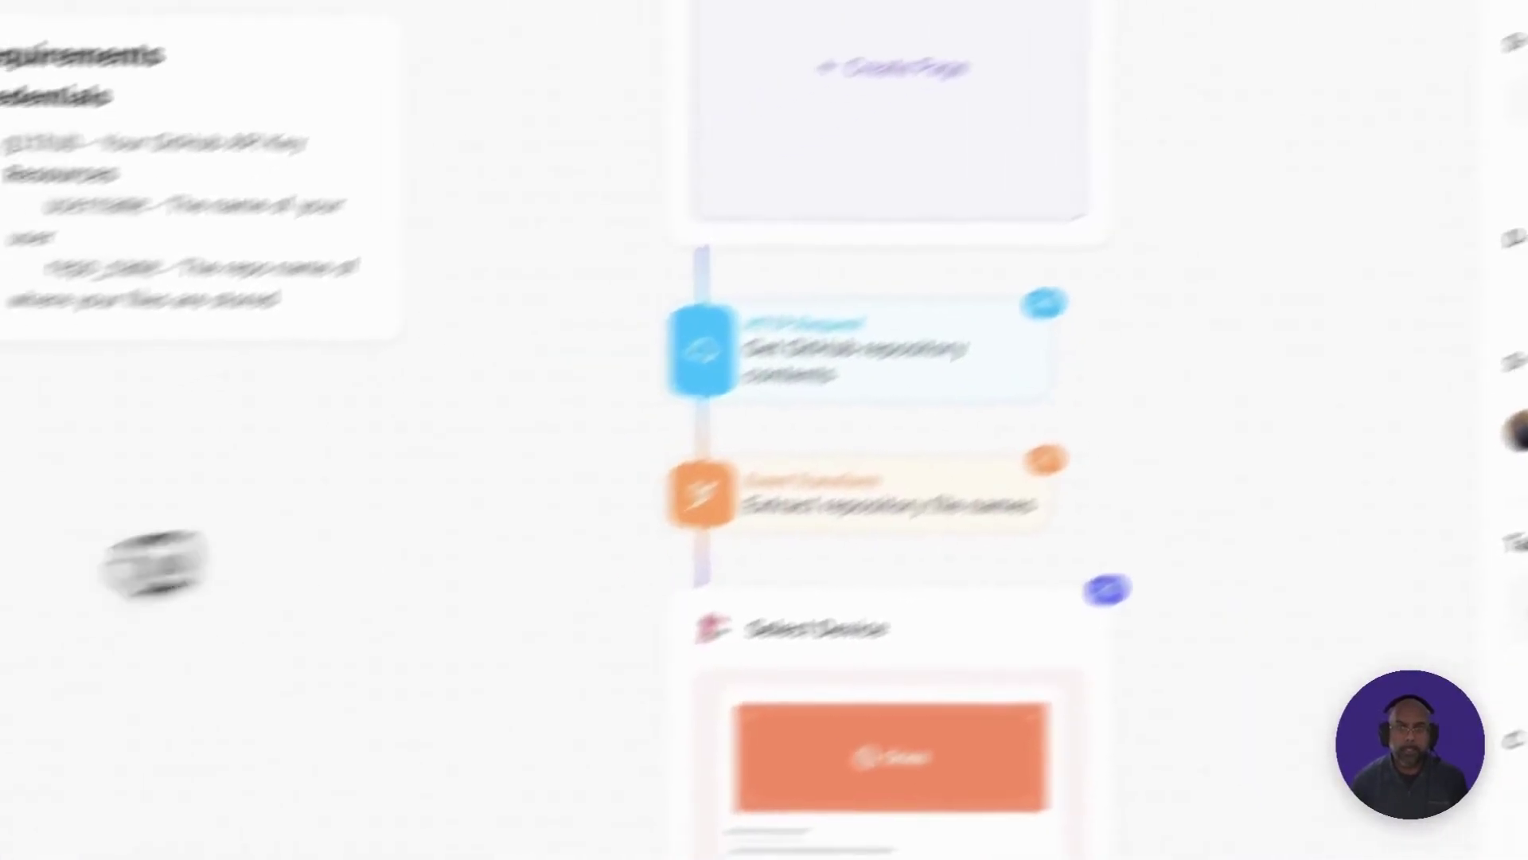
{"action": "scroll", "coordinate": [605, 370], "scroll_direction": "right", "scroll_amount": 5}
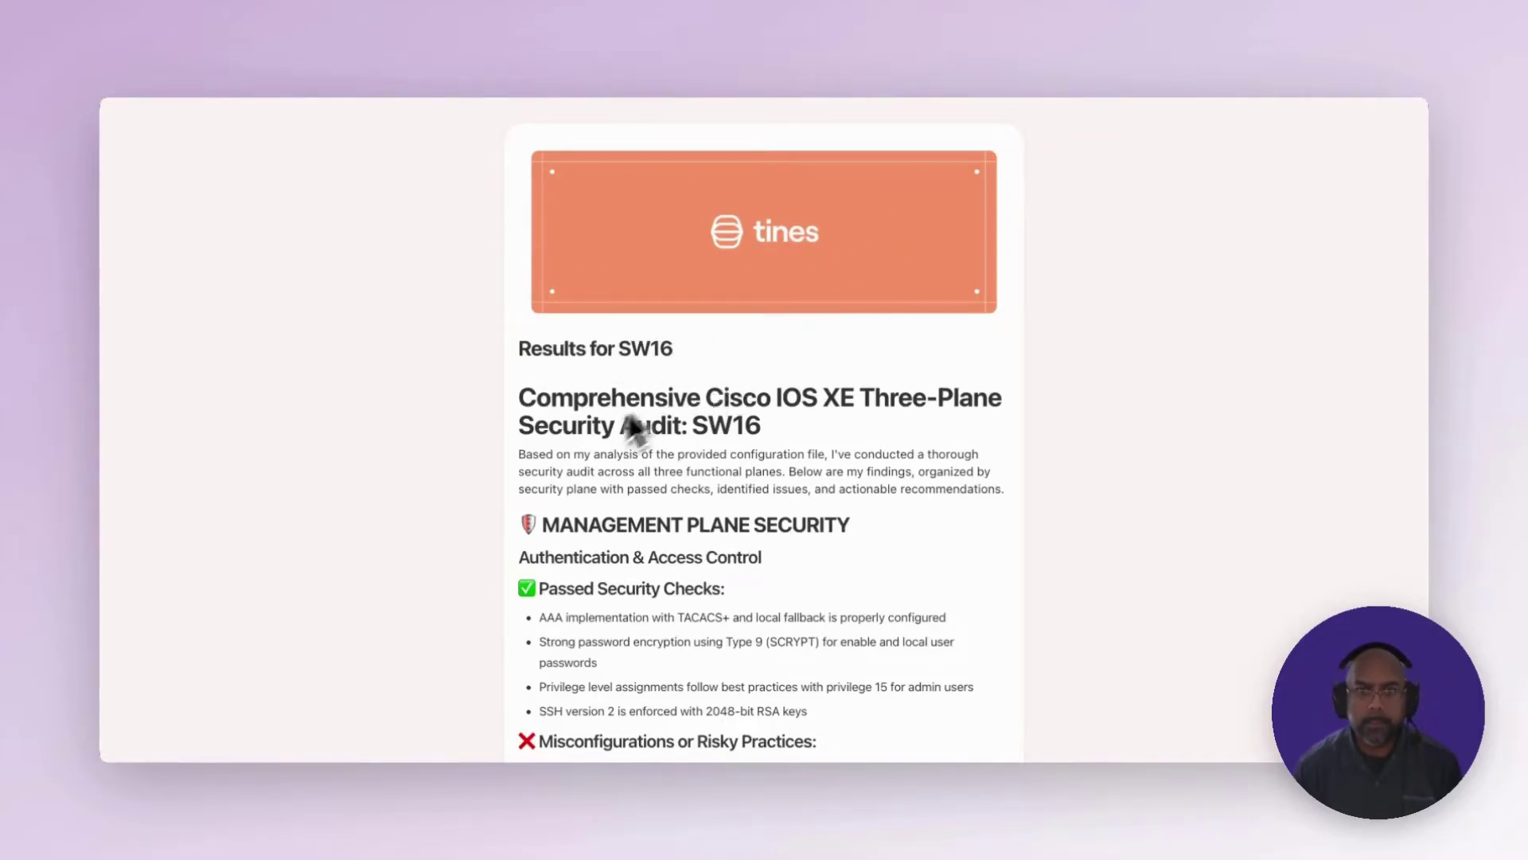
Step: Read the introduction and the passed authentication and access control checks in the SW16 security audit results
{"action": "scroll", "coordinate": [866, 454], "scroll_direction": "down", "scroll_amount": 1}
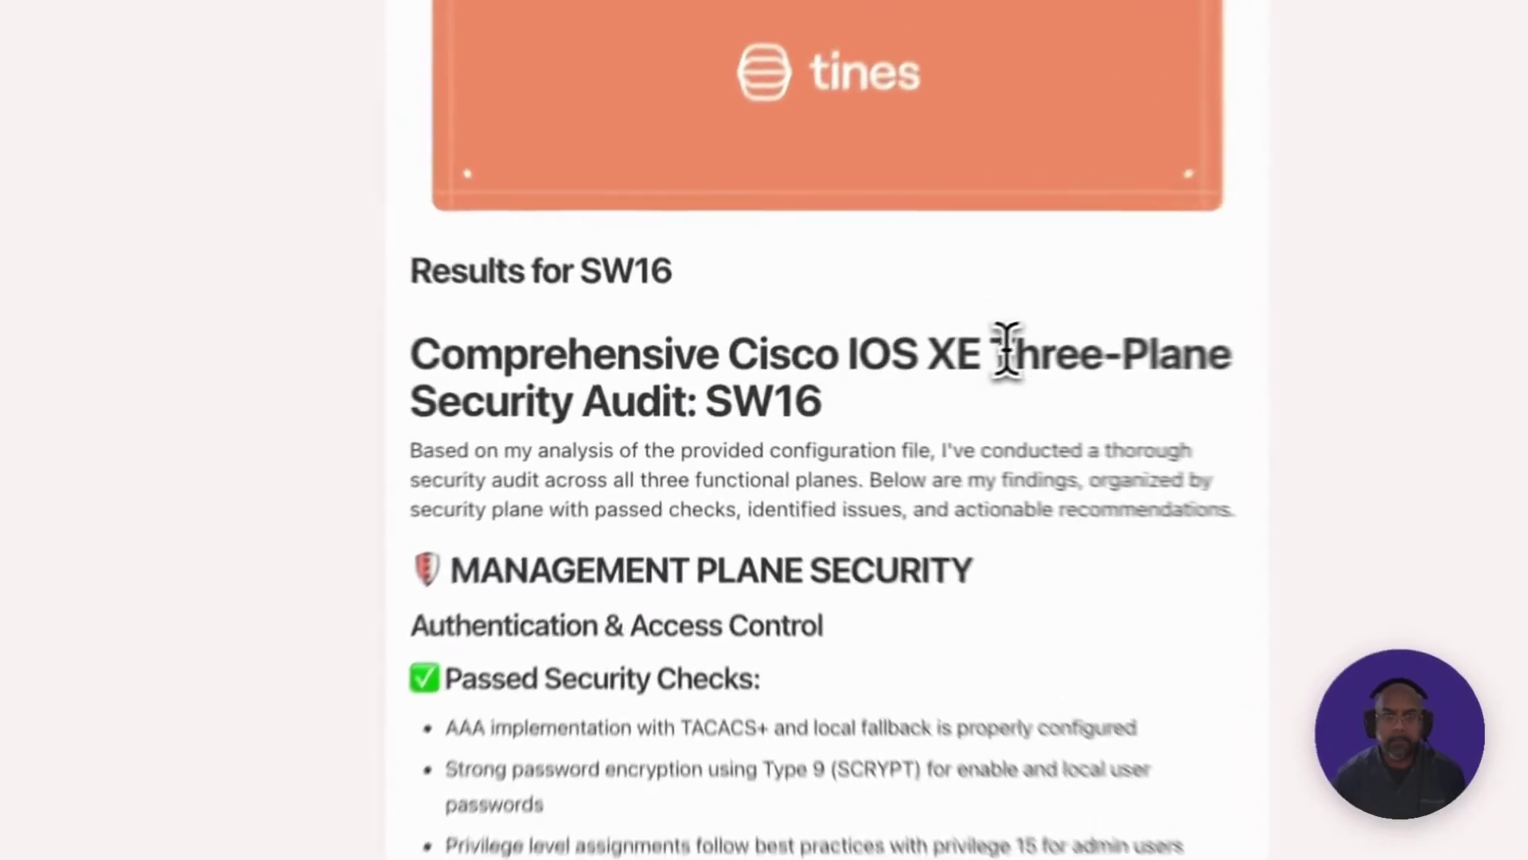
{"action": "left_click_drag", "start_coordinate": [870, 375], "coordinate": [876, 423]}
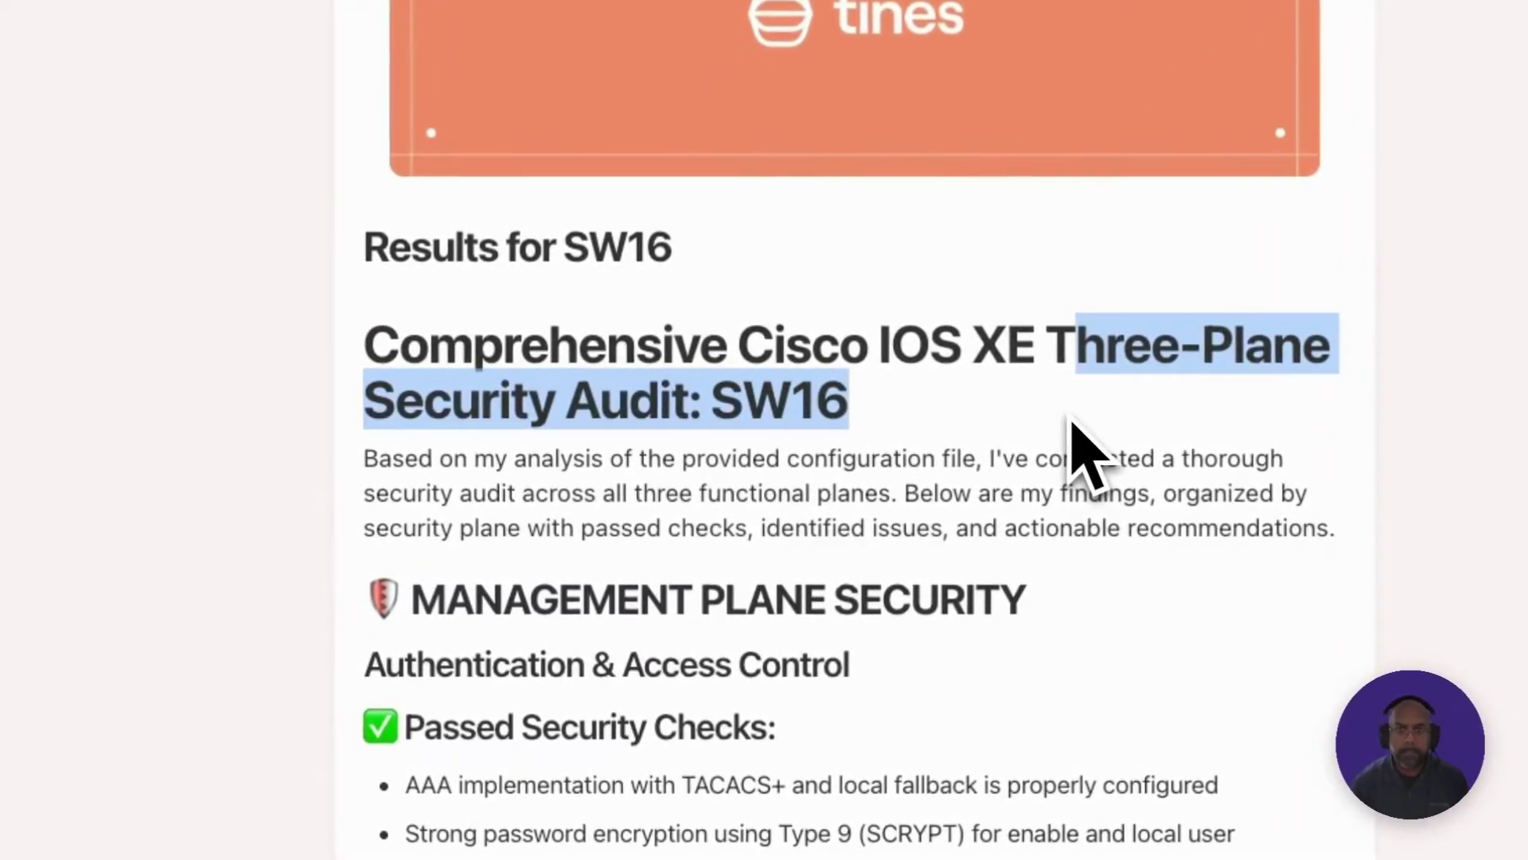
{"action": "left_click", "coordinate": [1071, 424]}
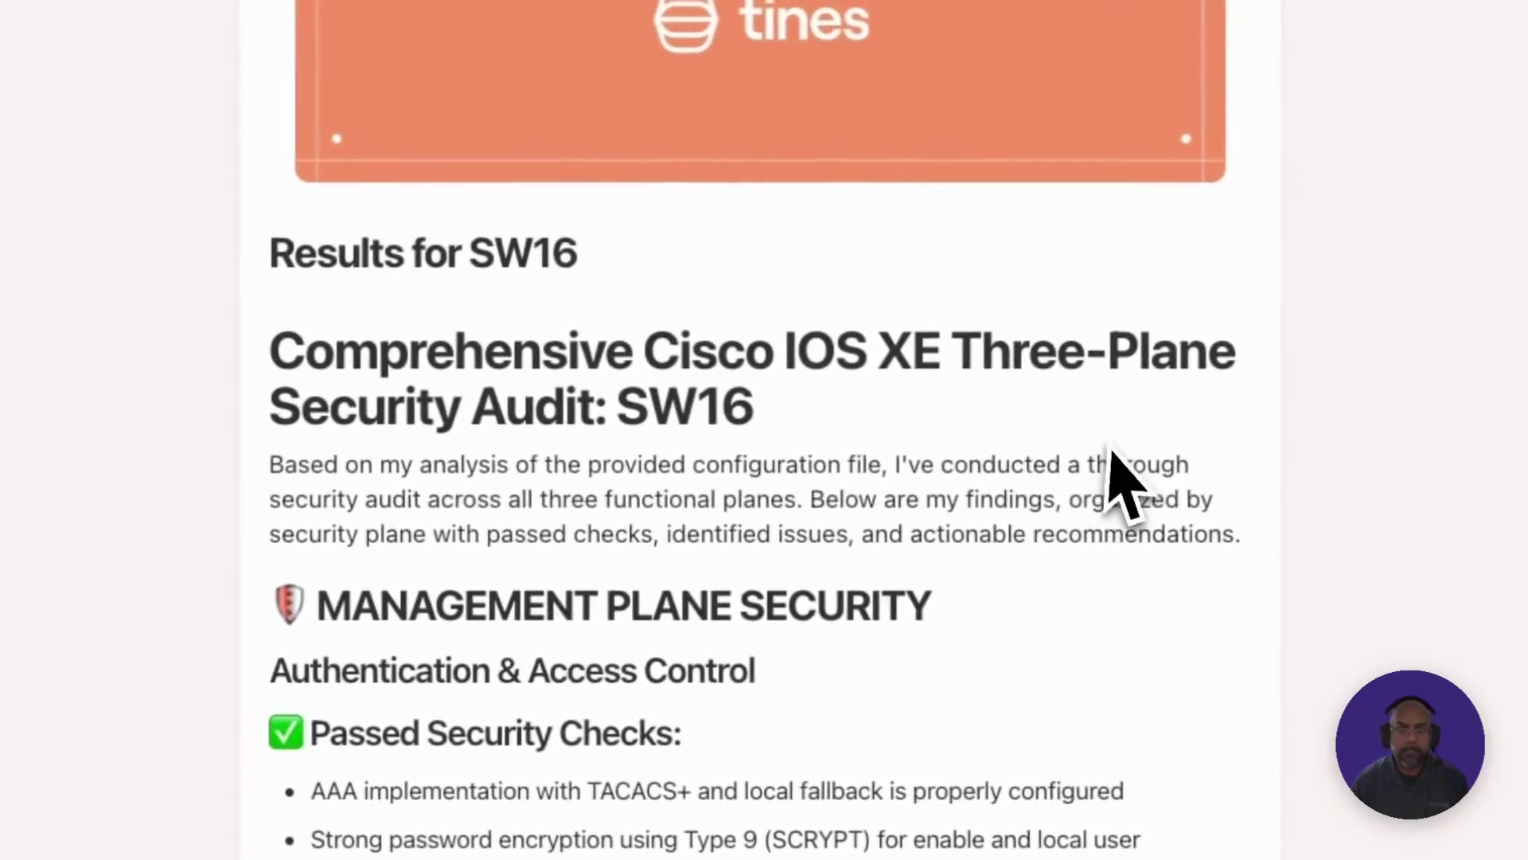
{"action": "scroll", "coordinate": [1114, 486], "scroll_direction": "down", "scroll_amount": 3}
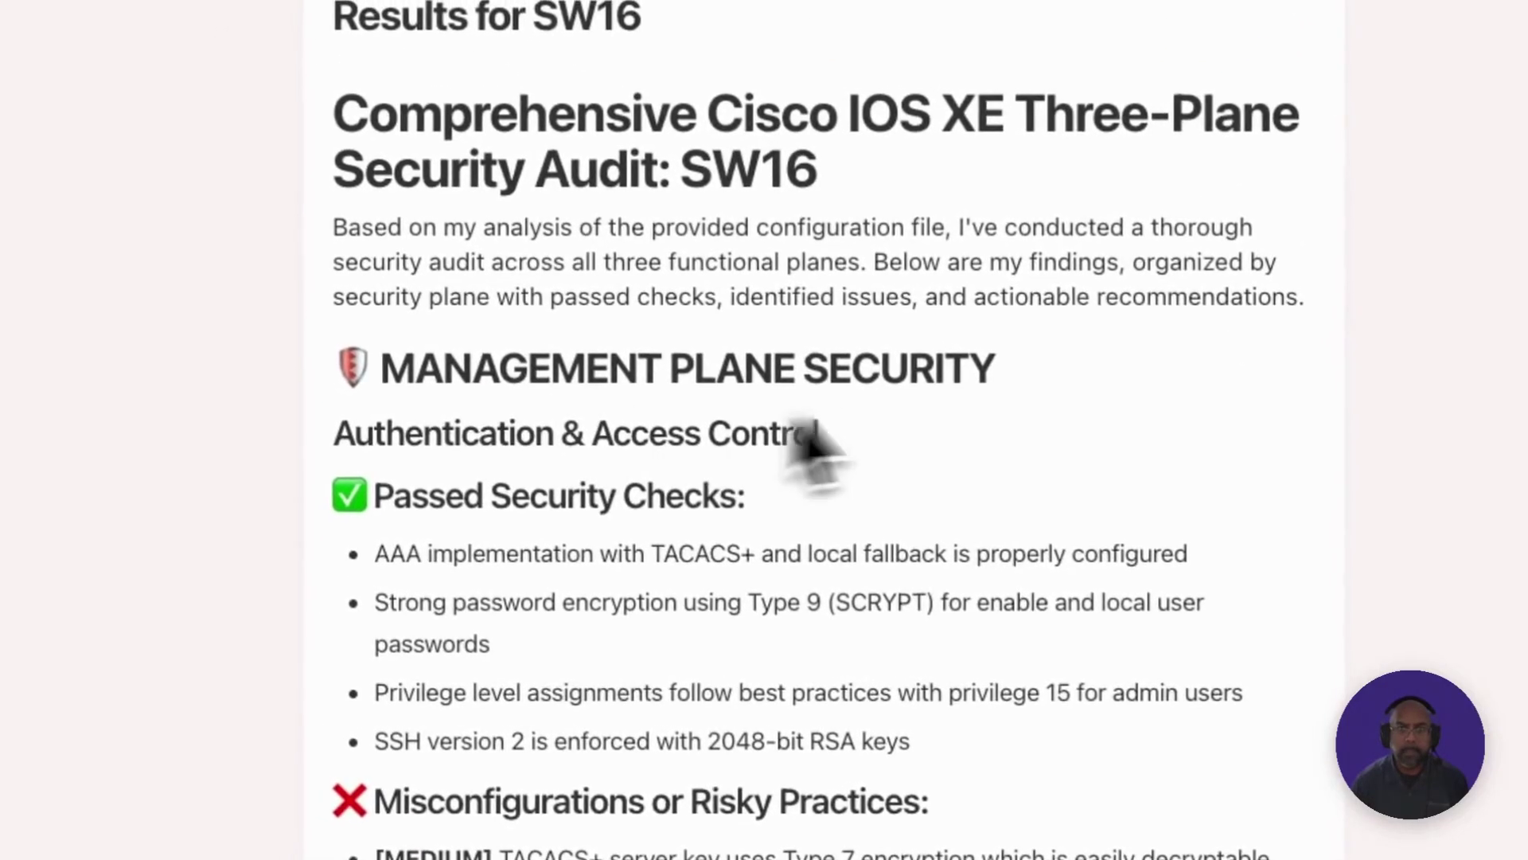
{"action": "scroll", "coordinate": [1114, 367], "scroll_direction": "down", "scroll_amount": 3}
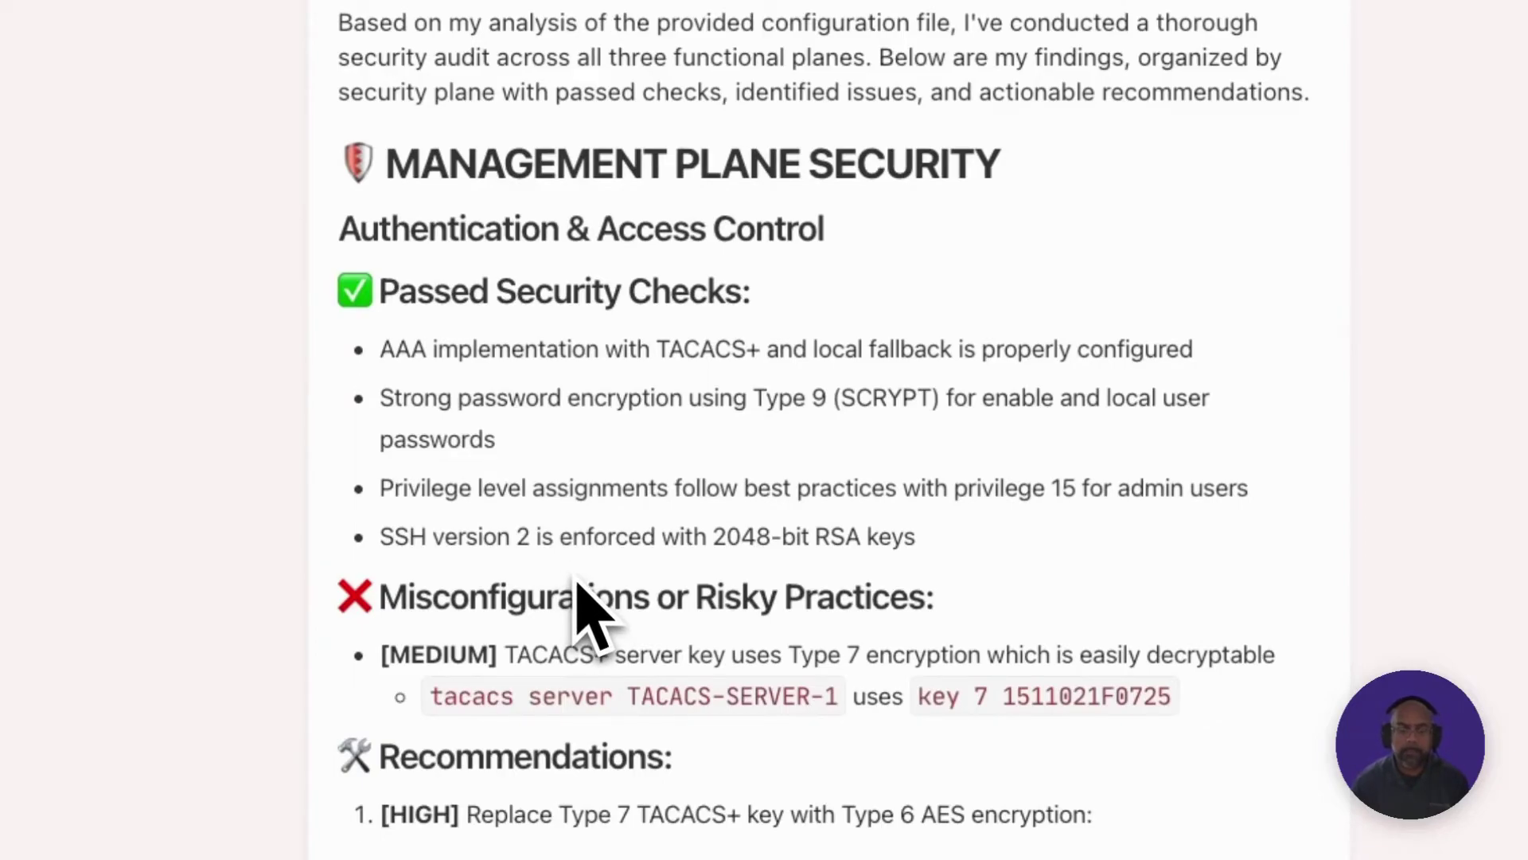
Step: Examine the authentication misconfigurations and the recommended TACACS+ key remediation in the SW16 report
{"action": "scroll", "coordinate": [579, 589], "scroll_direction": "down", "scroll_amount": 3}
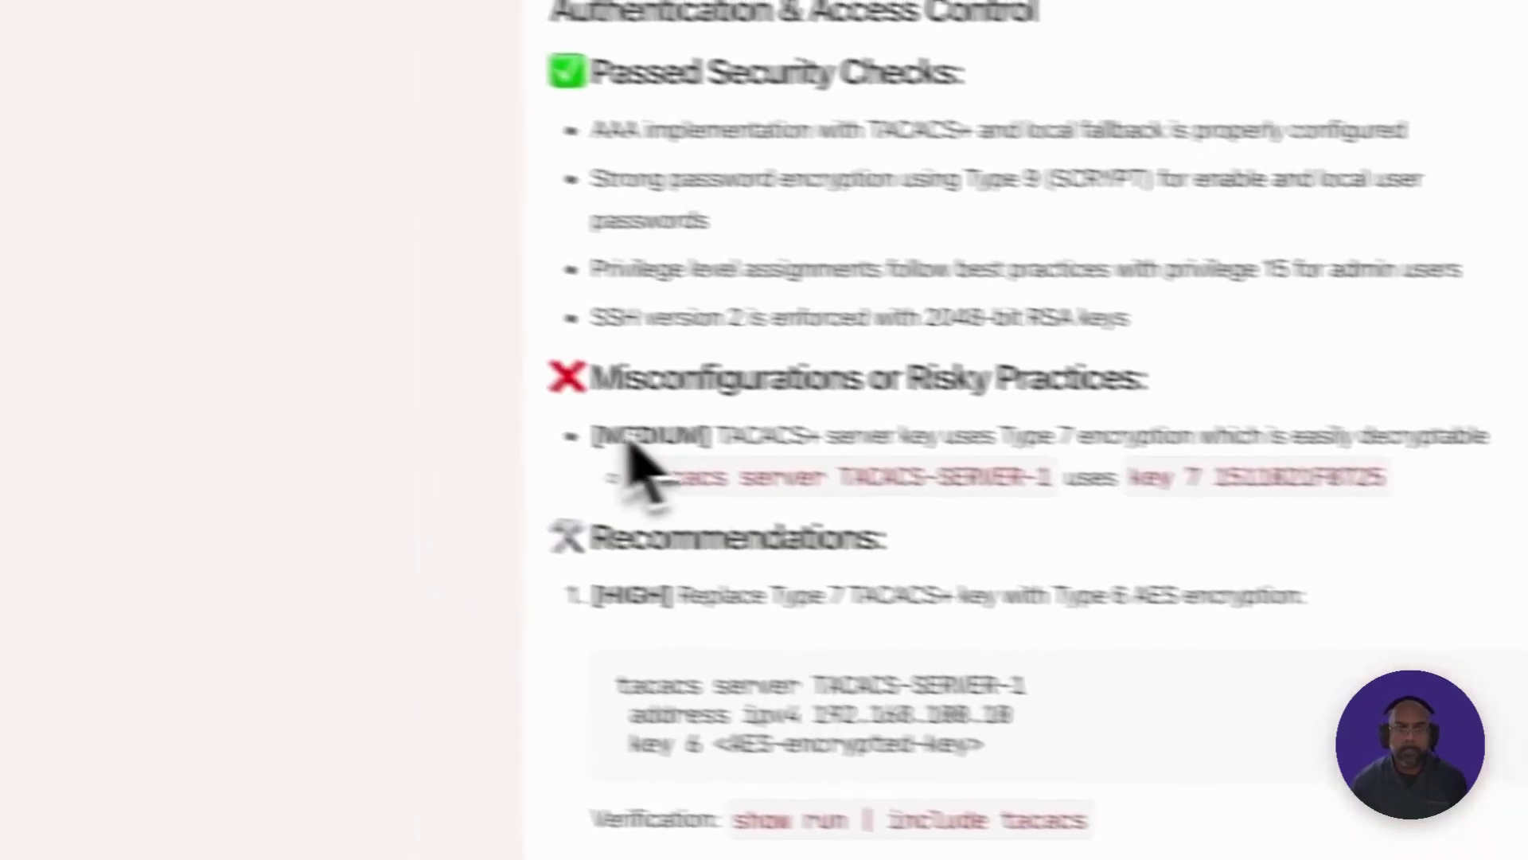
{"action": "left_click_drag", "start_coordinate": [382, 352], "coordinate": [719, 351]}
{"action": "left_click_drag", "start_coordinate": [700, 246], "coordinate": [1079, 378]}
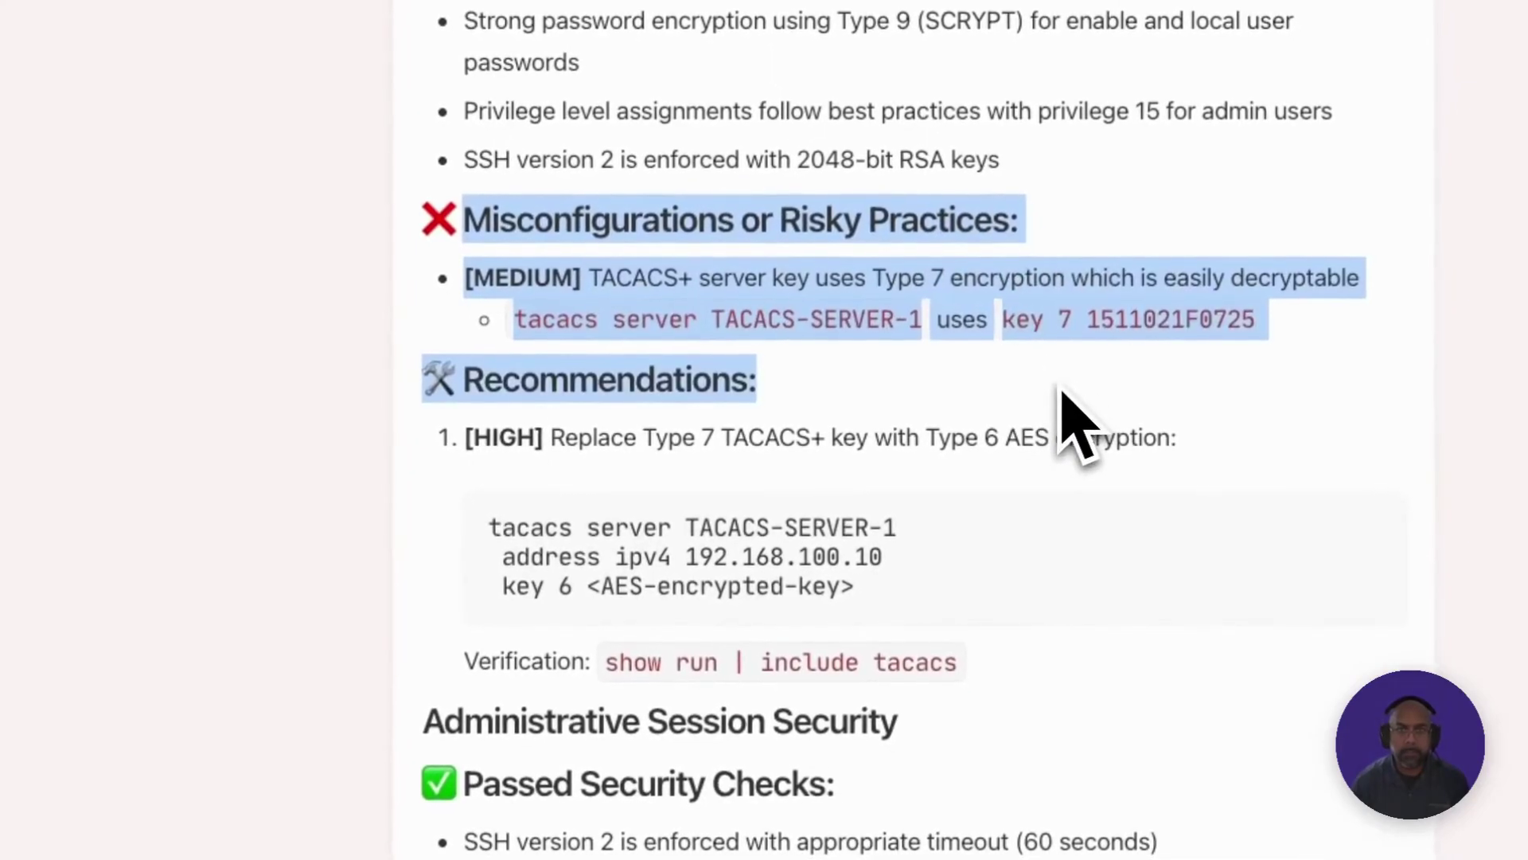
{"action": "left_click", "coordinate": [1085, 406]}
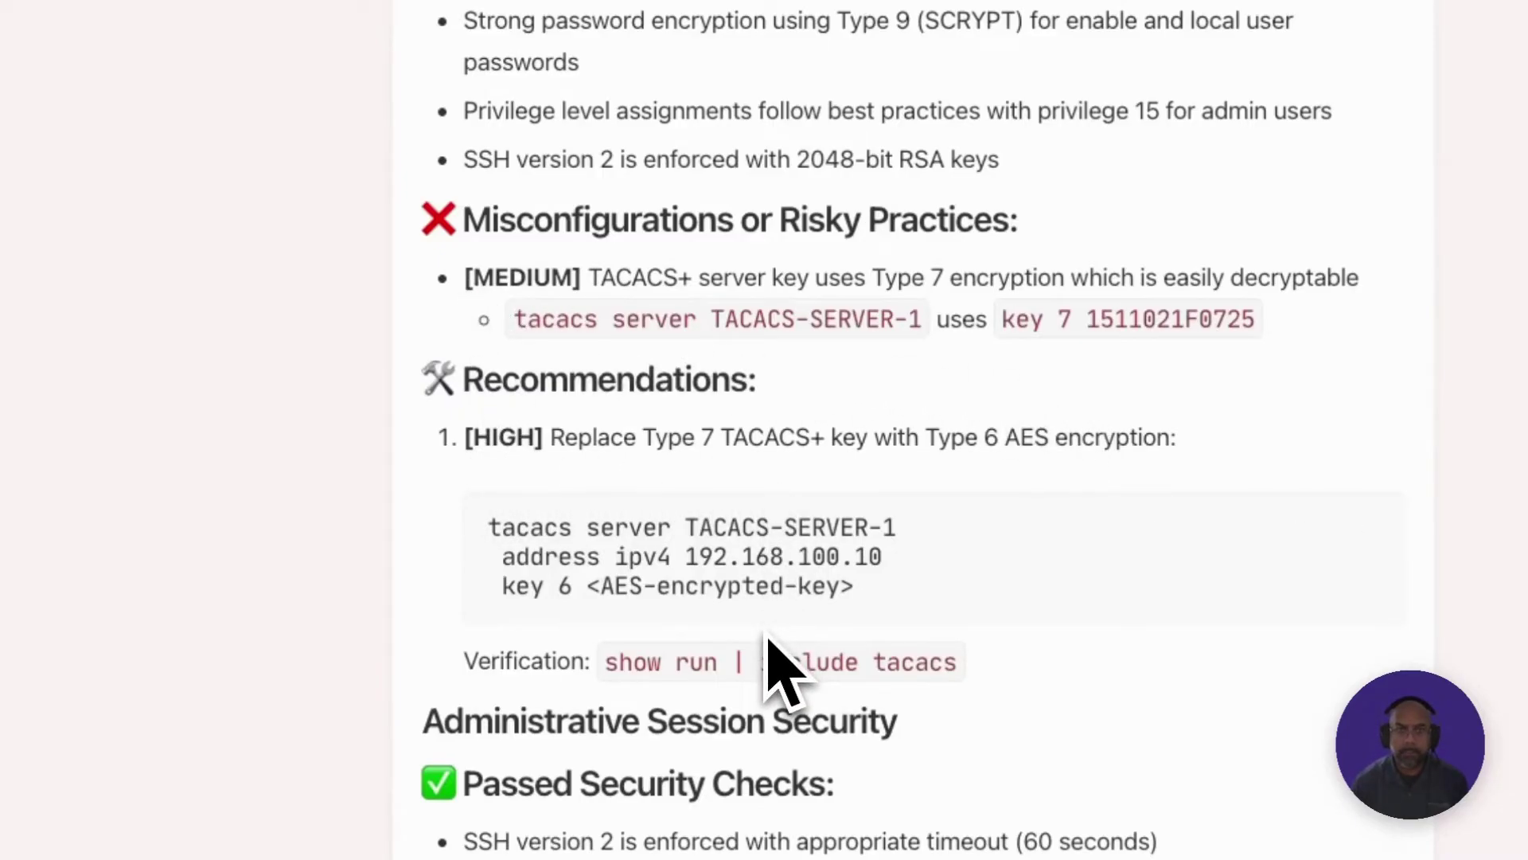
{"action": "scroll", "coordinate": [796, 477], "scroll_direction": "down", "scroll_amount": 1}
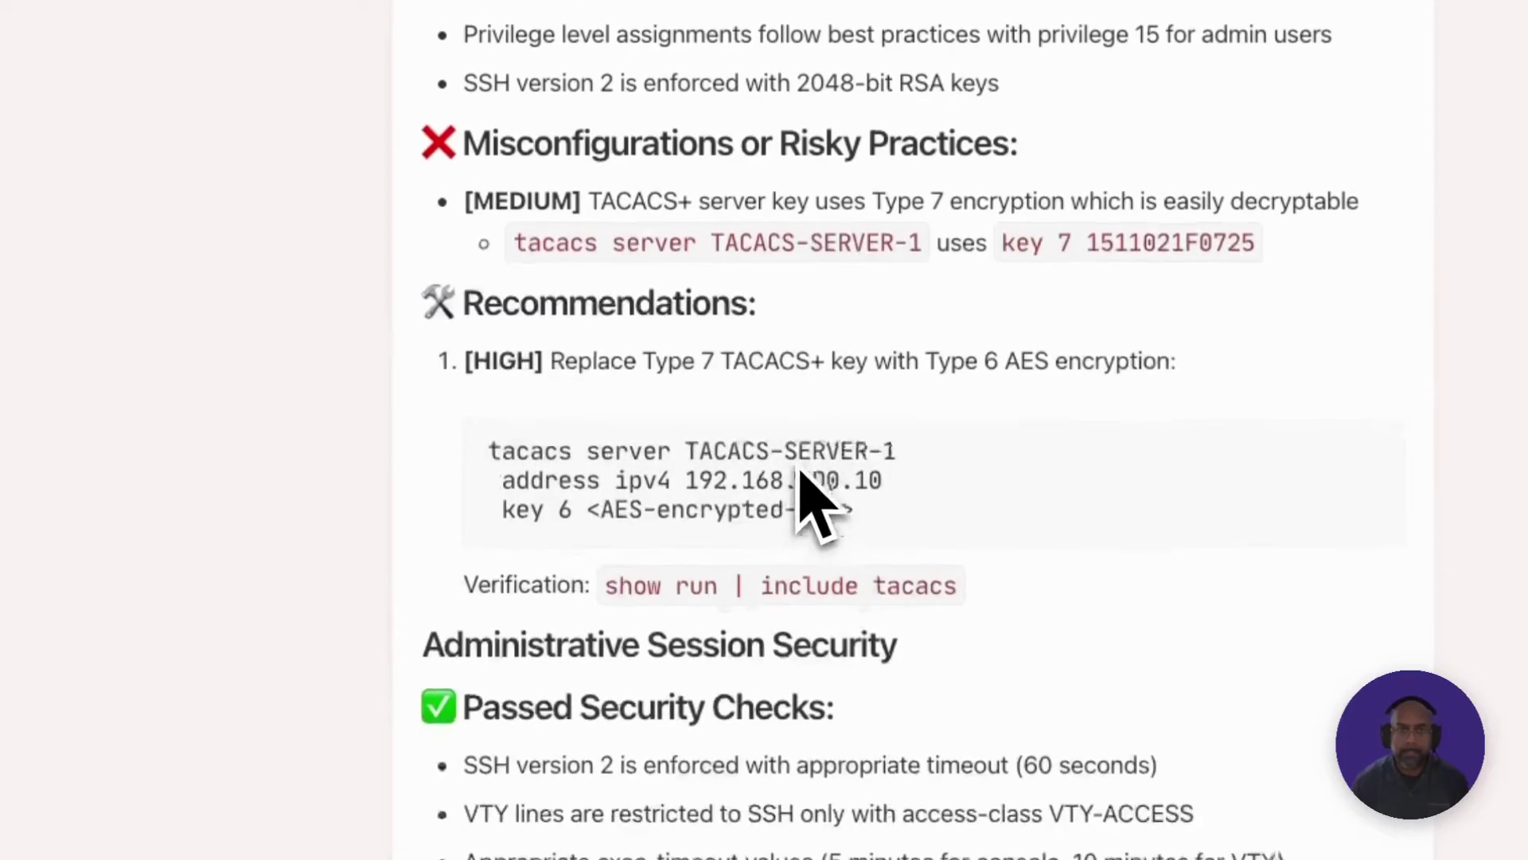
Step: Review the Administrative Session Security findings and the legal banner recommendation in the SW16 report
{"action": "mouse_move", "coordinate": [995, 488]}
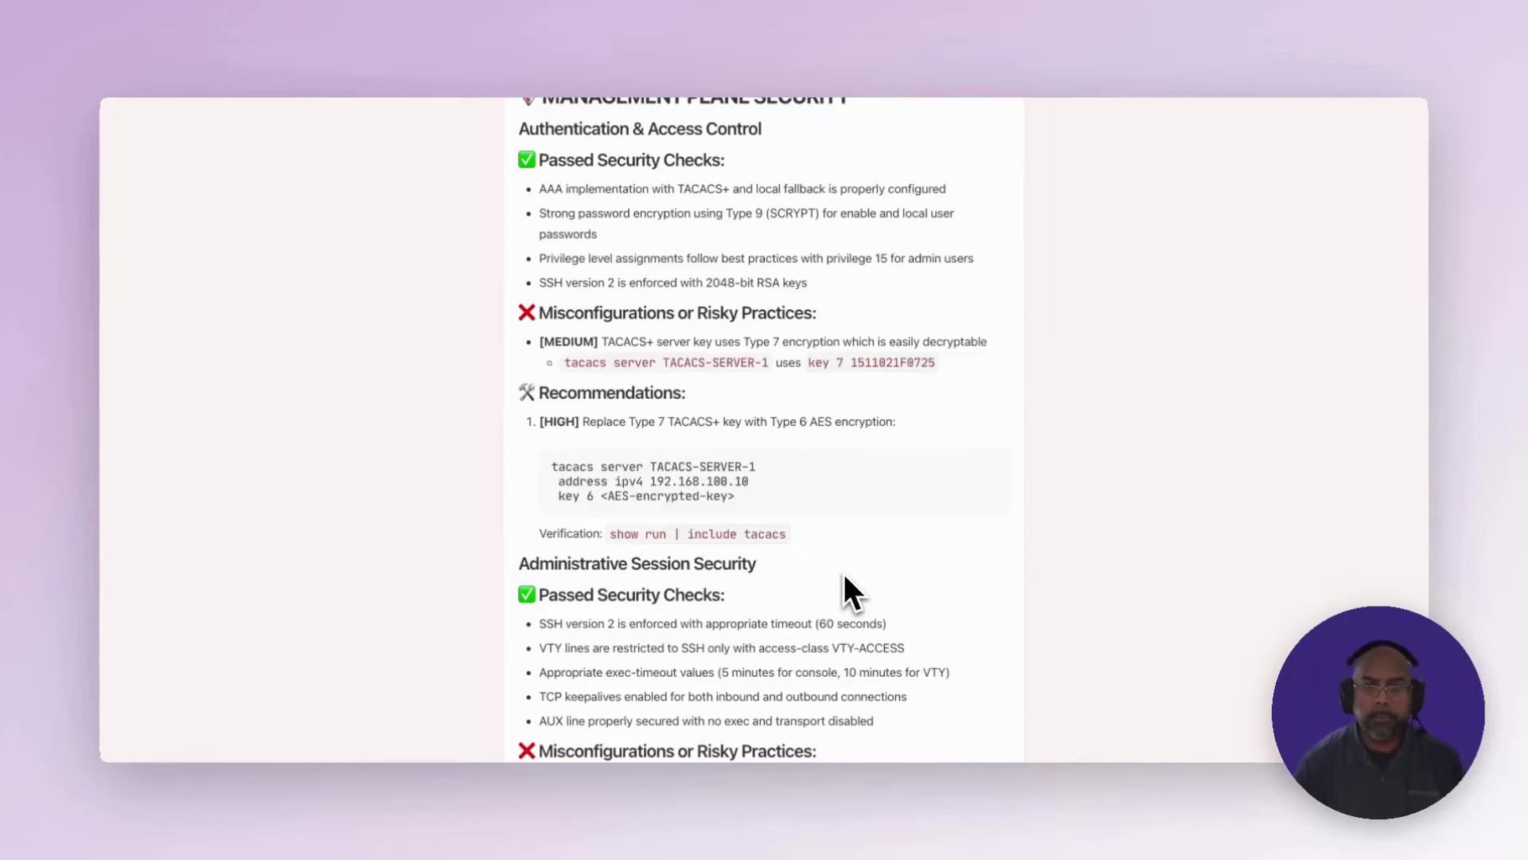
{"action": "scroll", "coordinate": [845, 576], "scroll_direction": "down", "scroll_amount": 3}
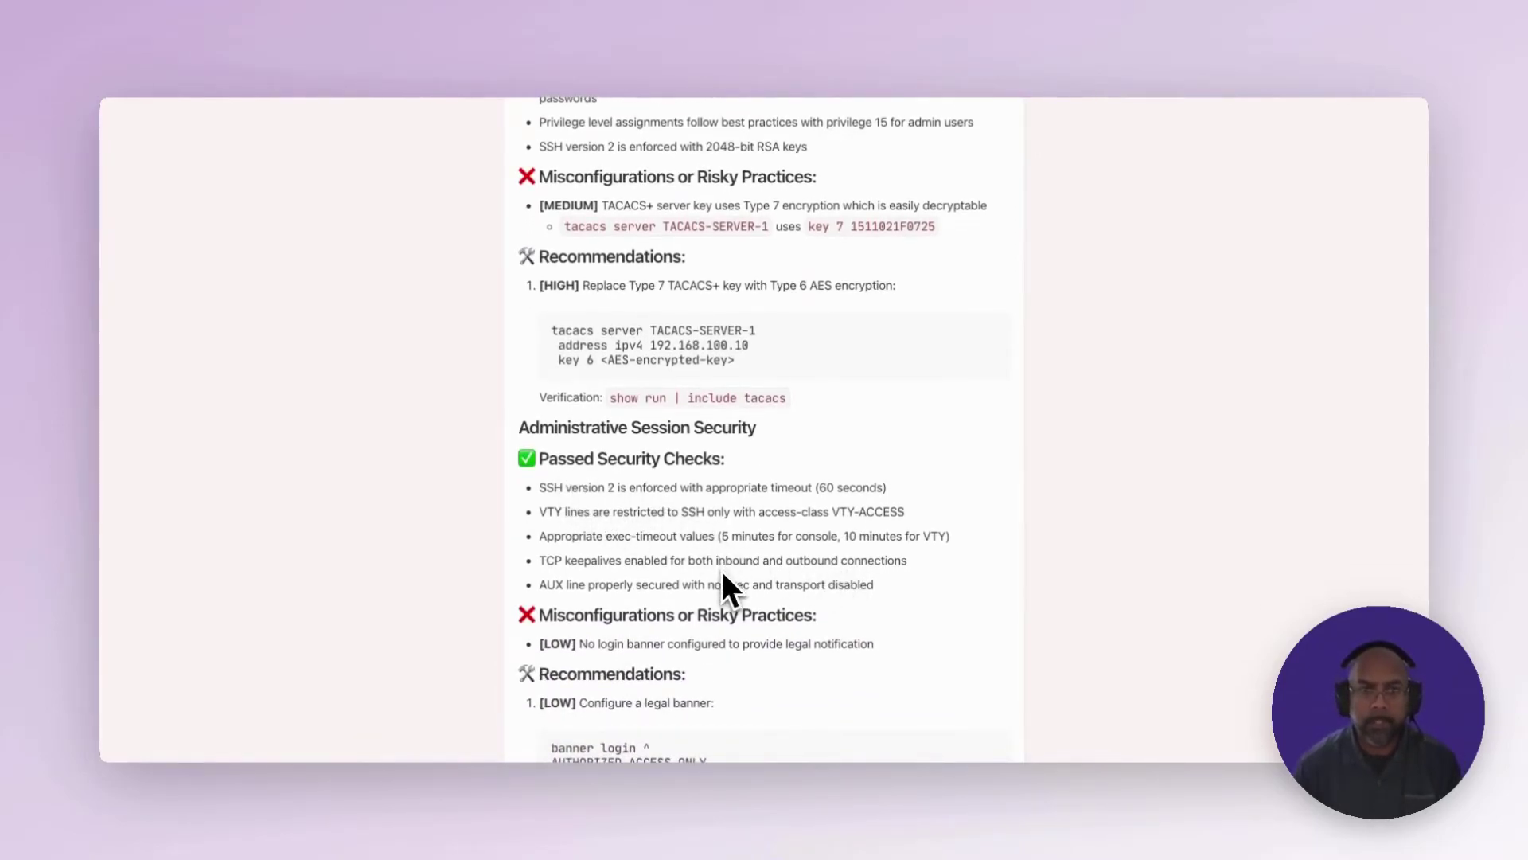
{"action": "scroll", "coordinate": [1009, 525], "scroll_direction": "down", "scroll_amount": 5}
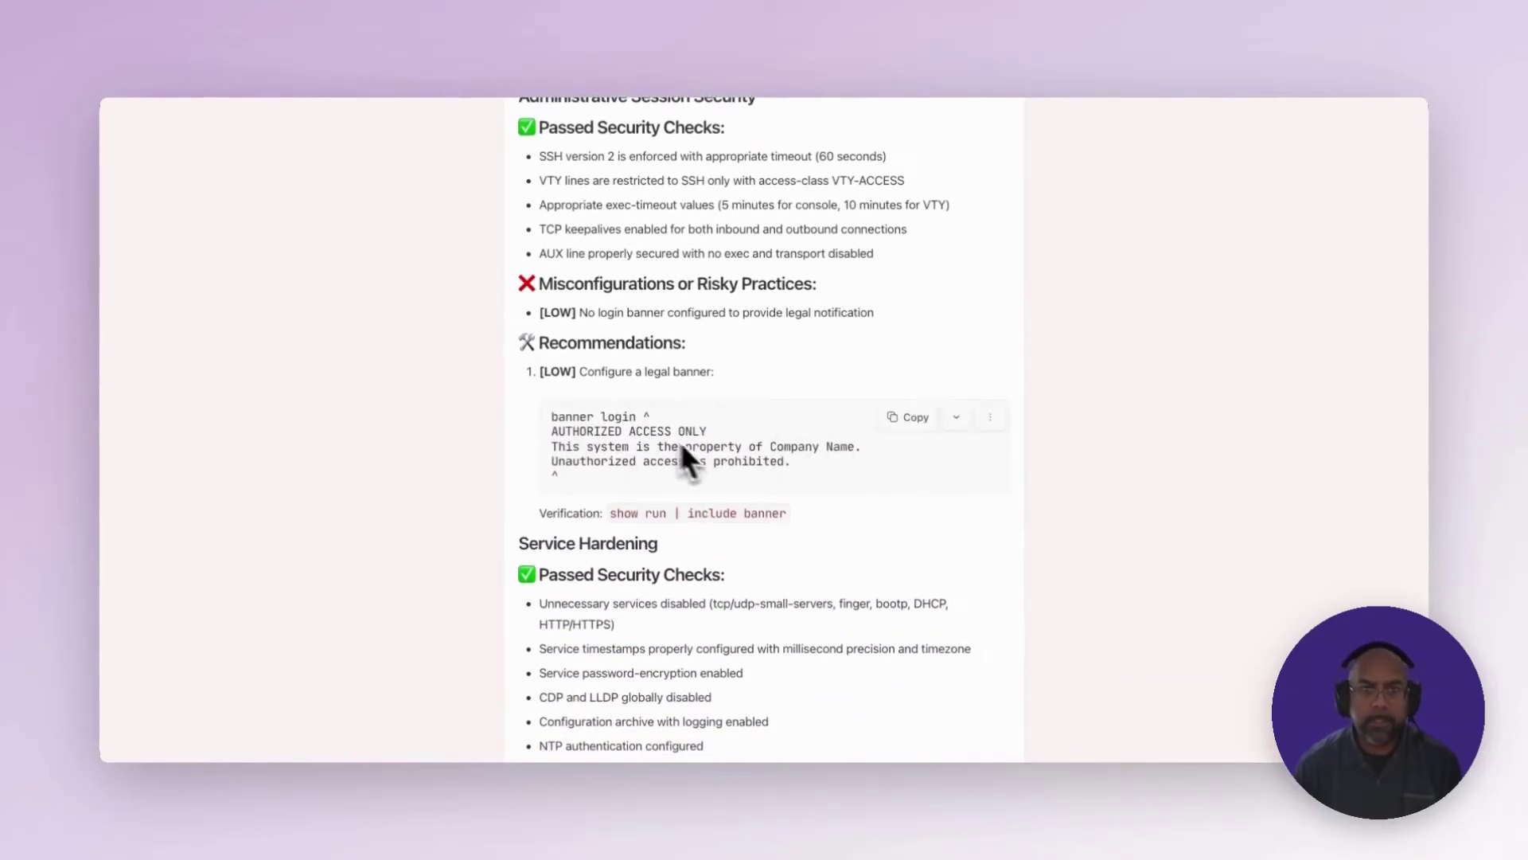
Step: Review the Control Plane Security section of the SW16 report, from Infrastructure Protection to CPU and Memory Protection
{"action": "scroll", "coordinate": [741, 514], "scroll_direction": "down", "scroll_amount": 10}
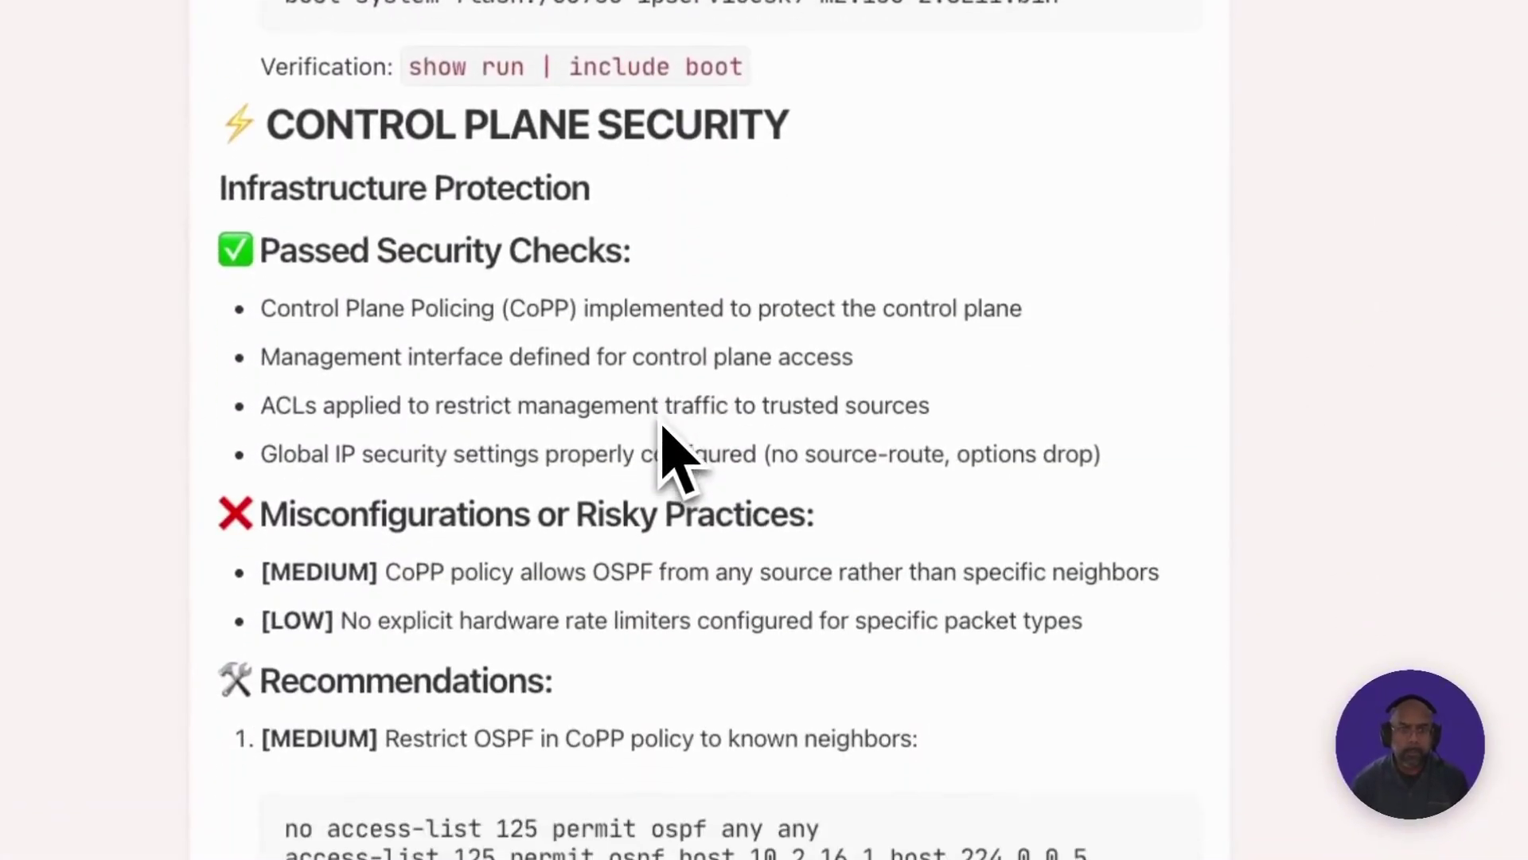
{"action": "scroll", "coordinate": [665, 430], "scroll_direction": "down", "scroll_amount": 7}
{"action": "scroll", "coordinate": [665, 430], "scroll_direction": "down", "scroll_amount": 15}
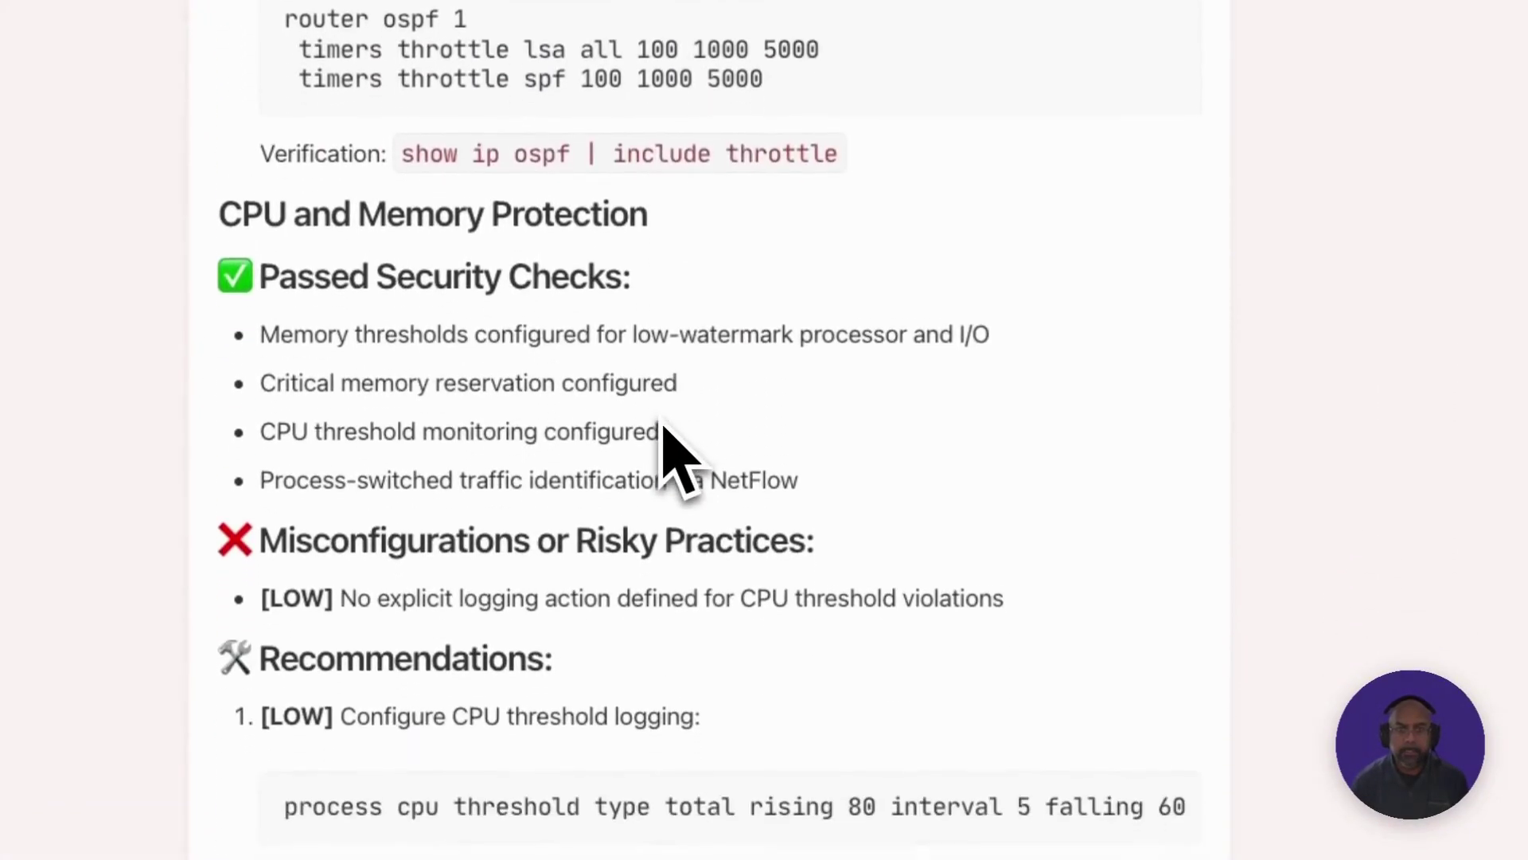
Step: Review the ARP inspection, uRPF, Traffic Filtering and Protection, and Layer 2 Security recommendations in the SW16 report
{"action": "scroll", "coordinate": [665, 430], "scroll_direction": "down", "scroll_amount": 12}
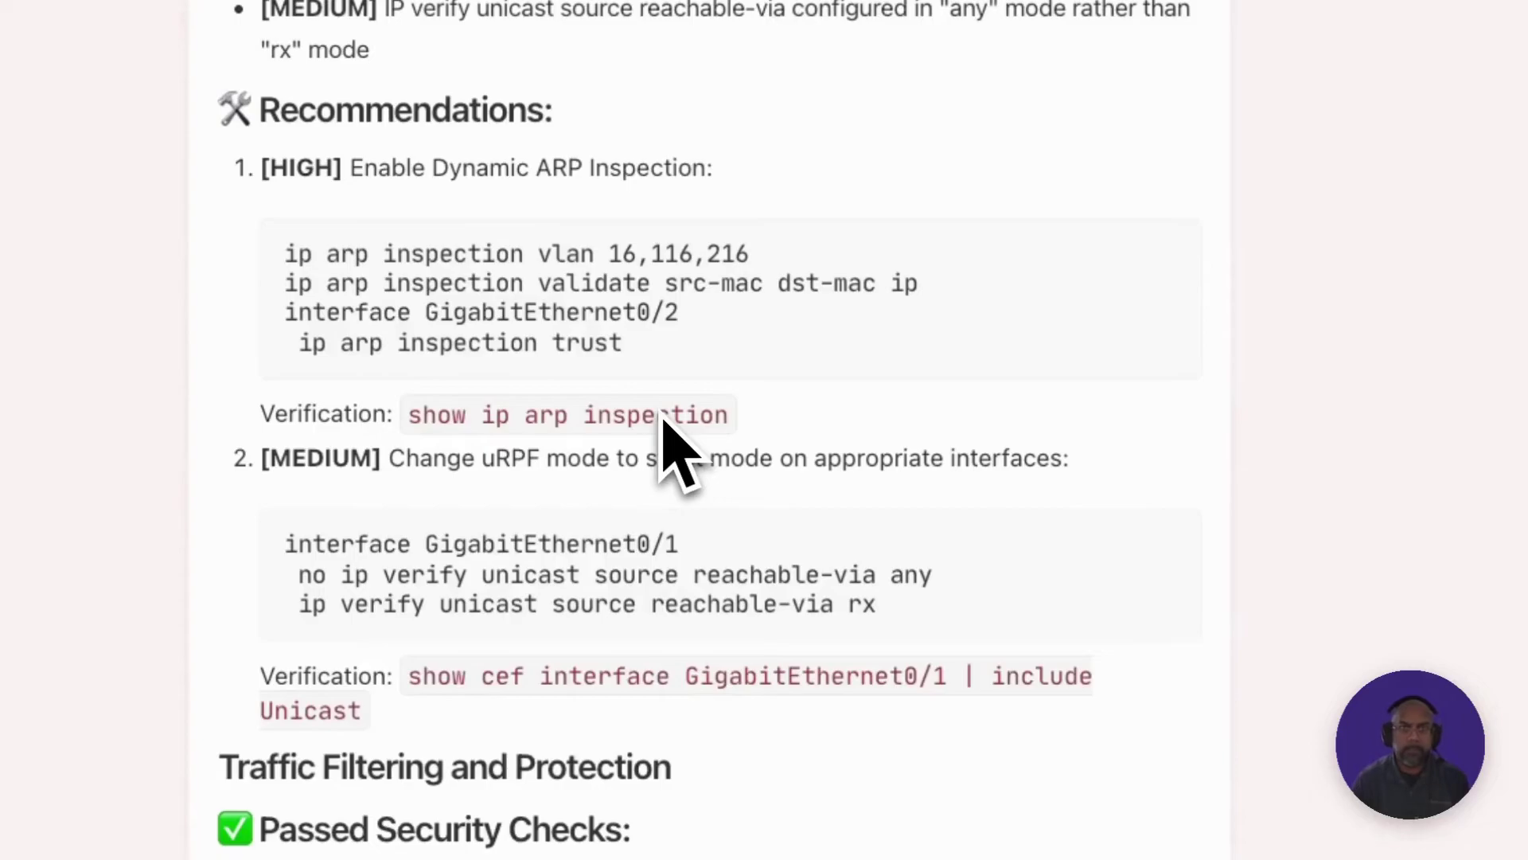
{"action": "scroll", "coordinate": [665, 430], "scroll_direction": "down", "scroll_amount": 15}
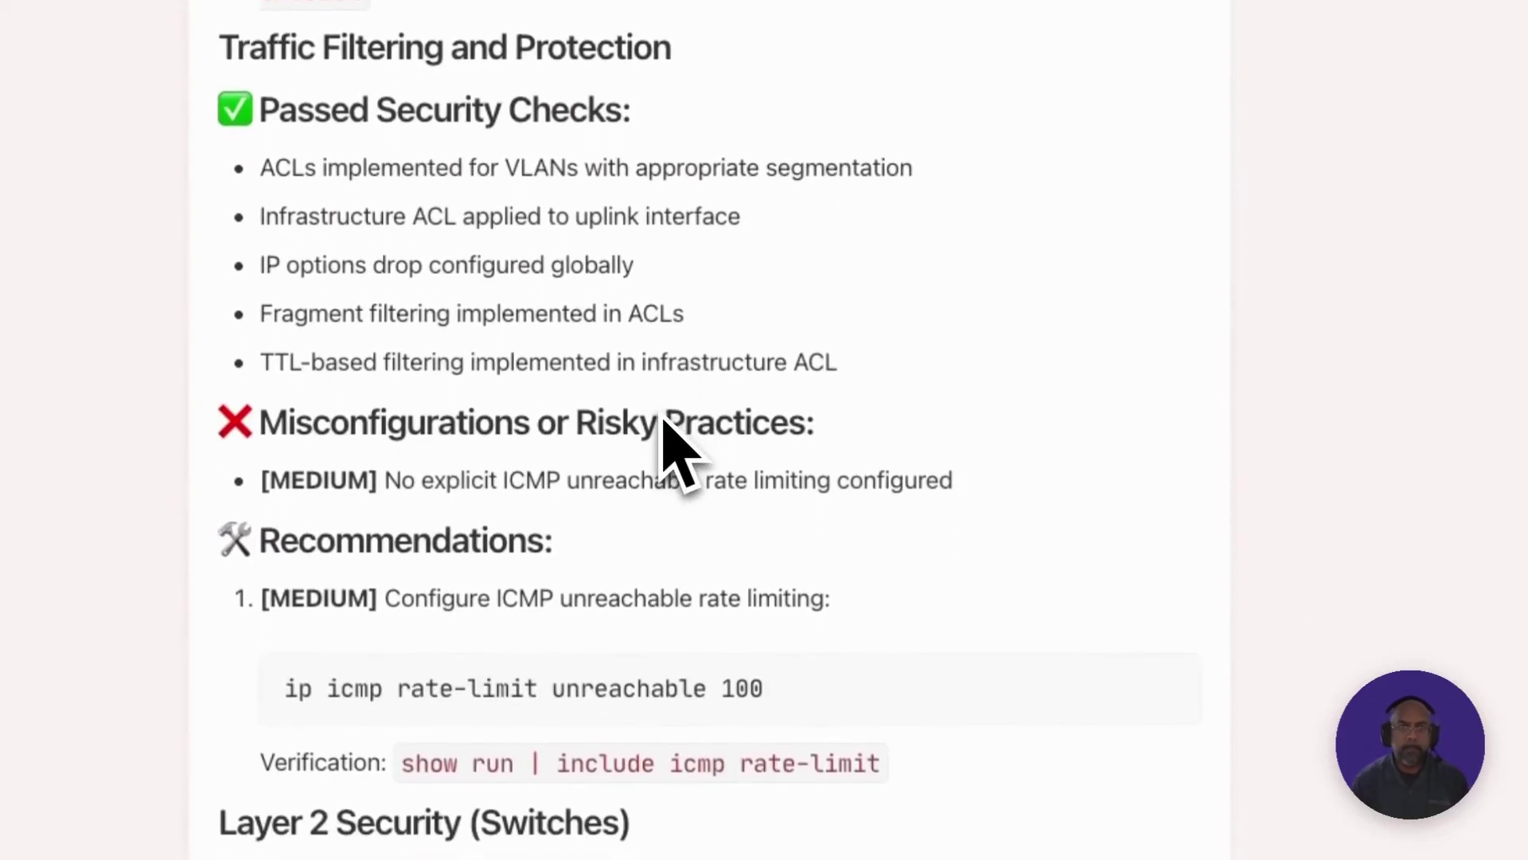
{"action": "scroll", "coordinate": [677, 454], "scroll_direction": "down", "scroll_amount": 3}
{"action": "scroll", "coordinate": [665, 430], "scroll_direction": "down", "scroll_amount": 15}
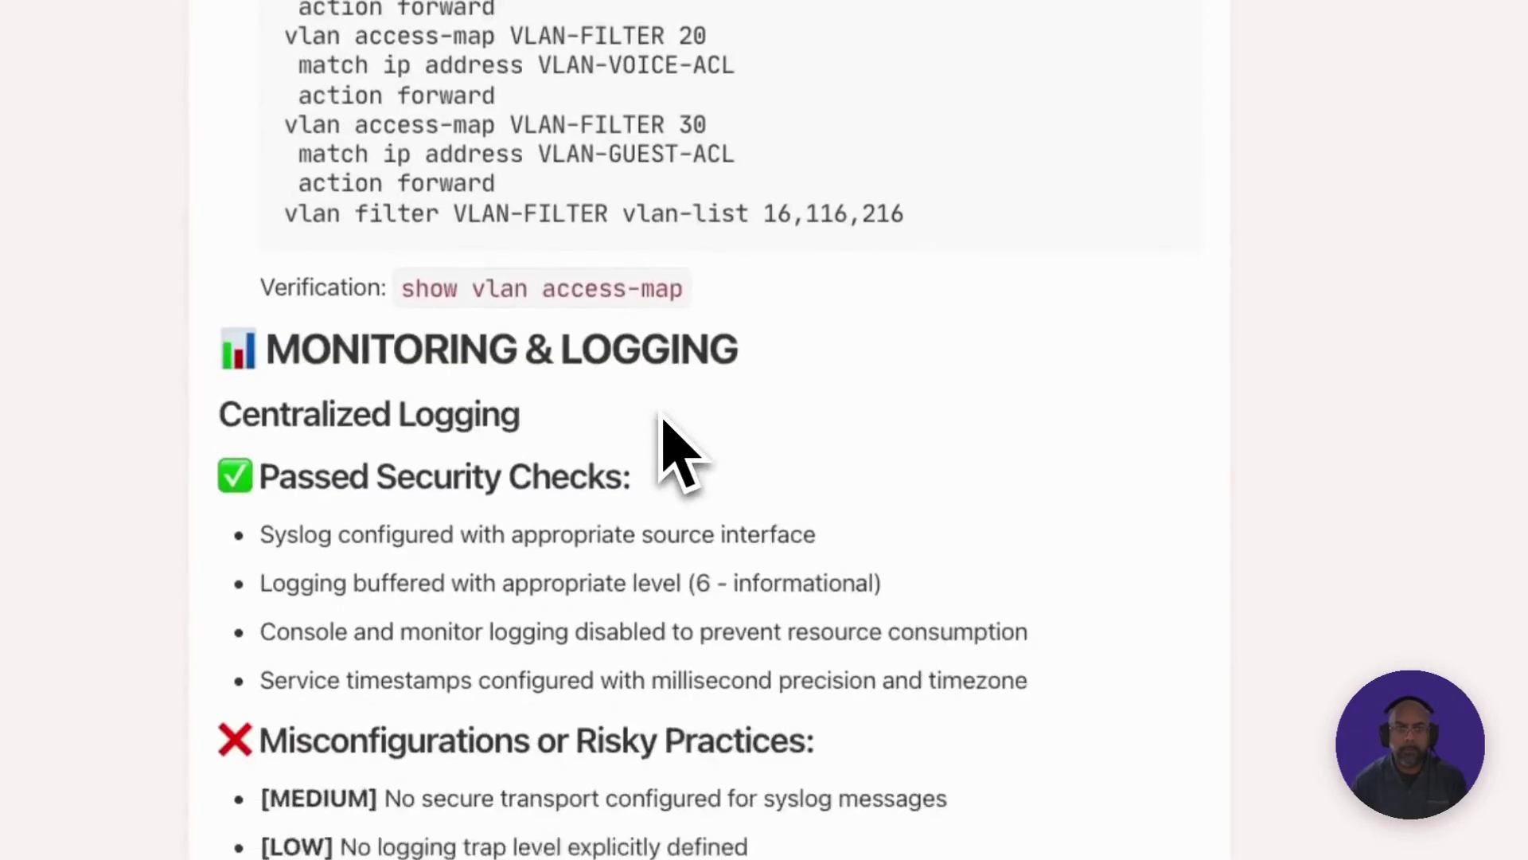
Step: Review the Monitoring & Logging and System Management sections of the SW16 report, through Time and Certificate Security
{"action": "scroll", "coordinate": [665, 430], "scroll_direction": "down", "scroll_amount": 20}
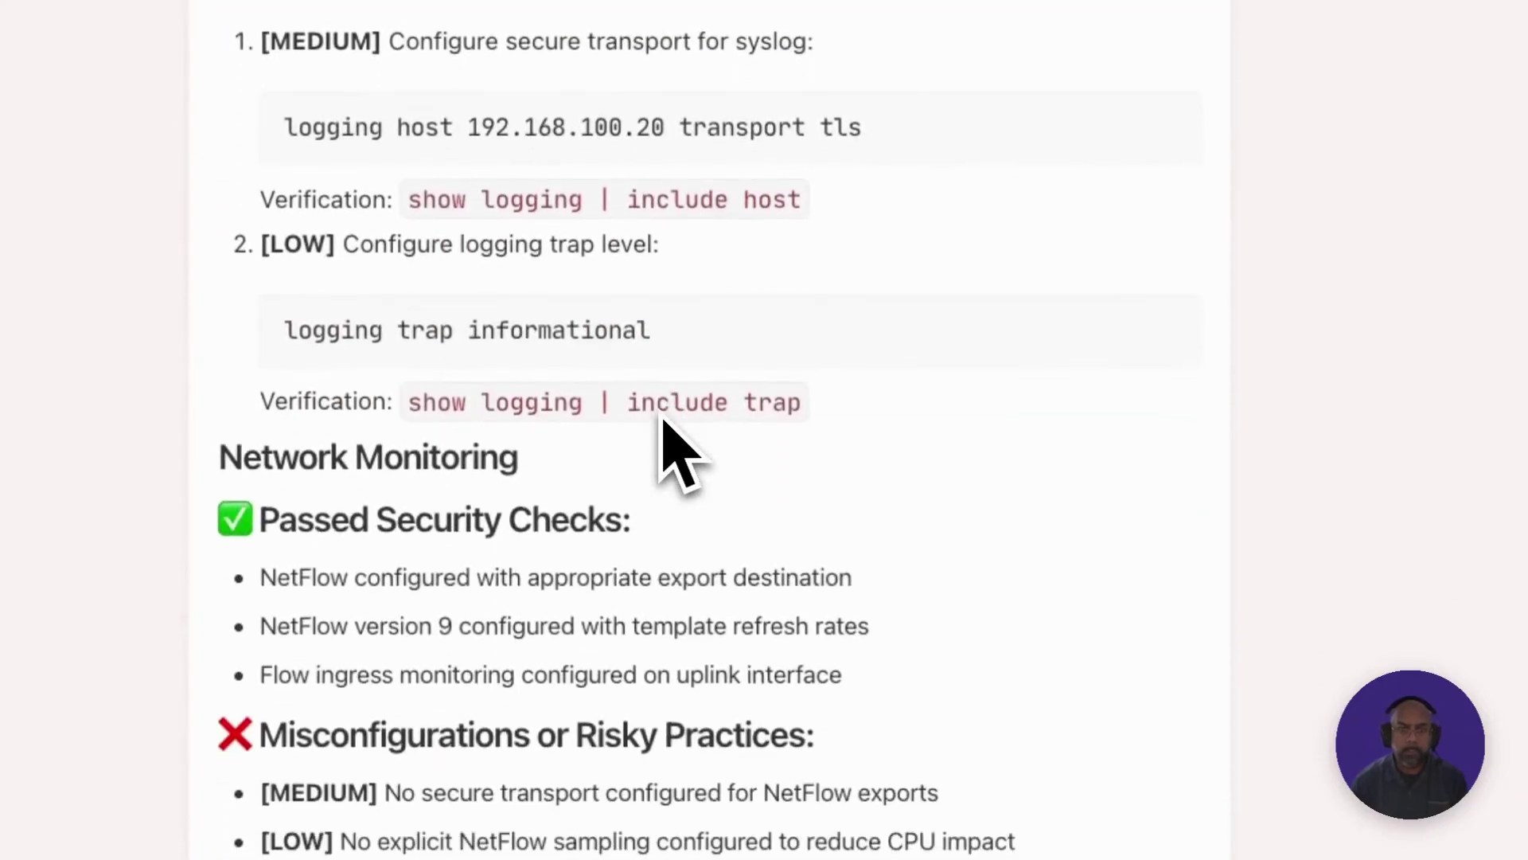
{"action": "scroll", "coordinate": [676, 454], "scroll_direction": "down", "scroll_amount": 16}
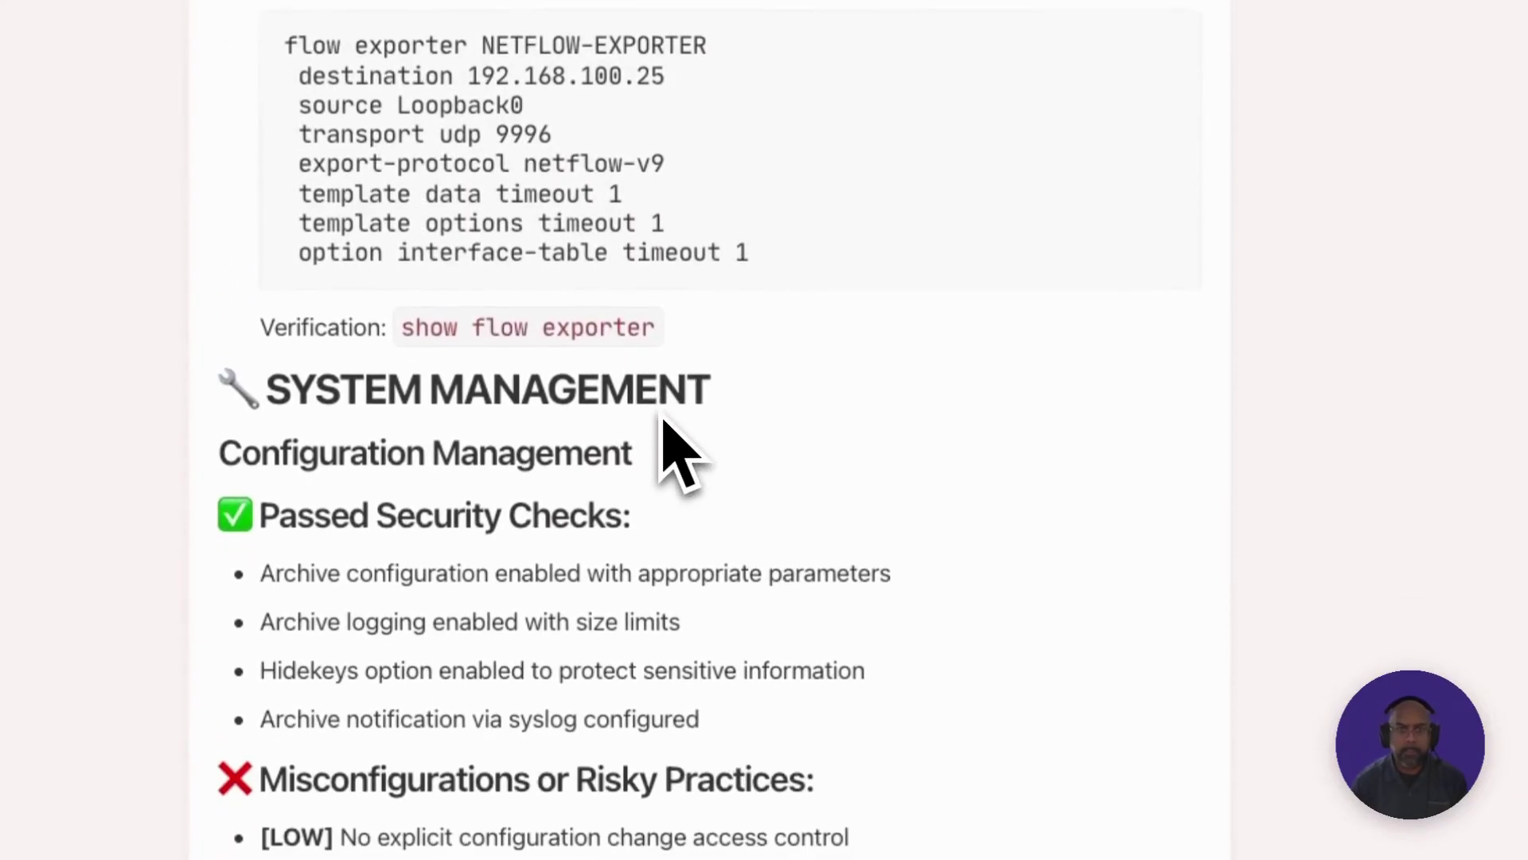
{"action": "scroll", "coordinate": [672, 443], "scroll_direction": "down", "scroll_amount": 11}
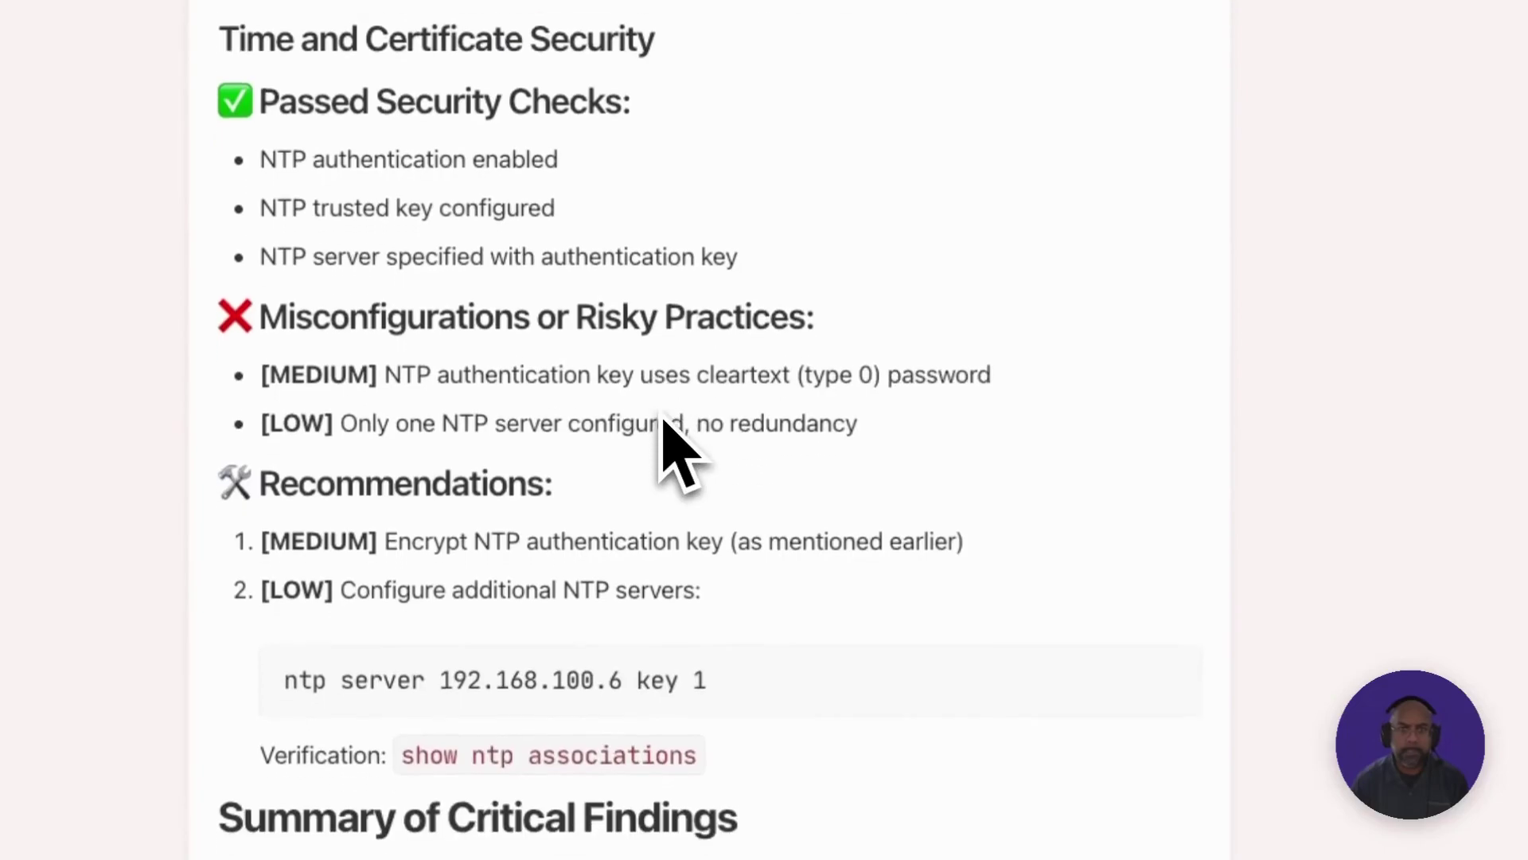
Step: Highlight the Summary of Critical Findings heading, and highlight the High Priority item on implementing Dynamic ARP Inspection
{"action": "scroll", "coordinate": [881, 494], "scroll_direction": "down", "scroll_amount": 10}
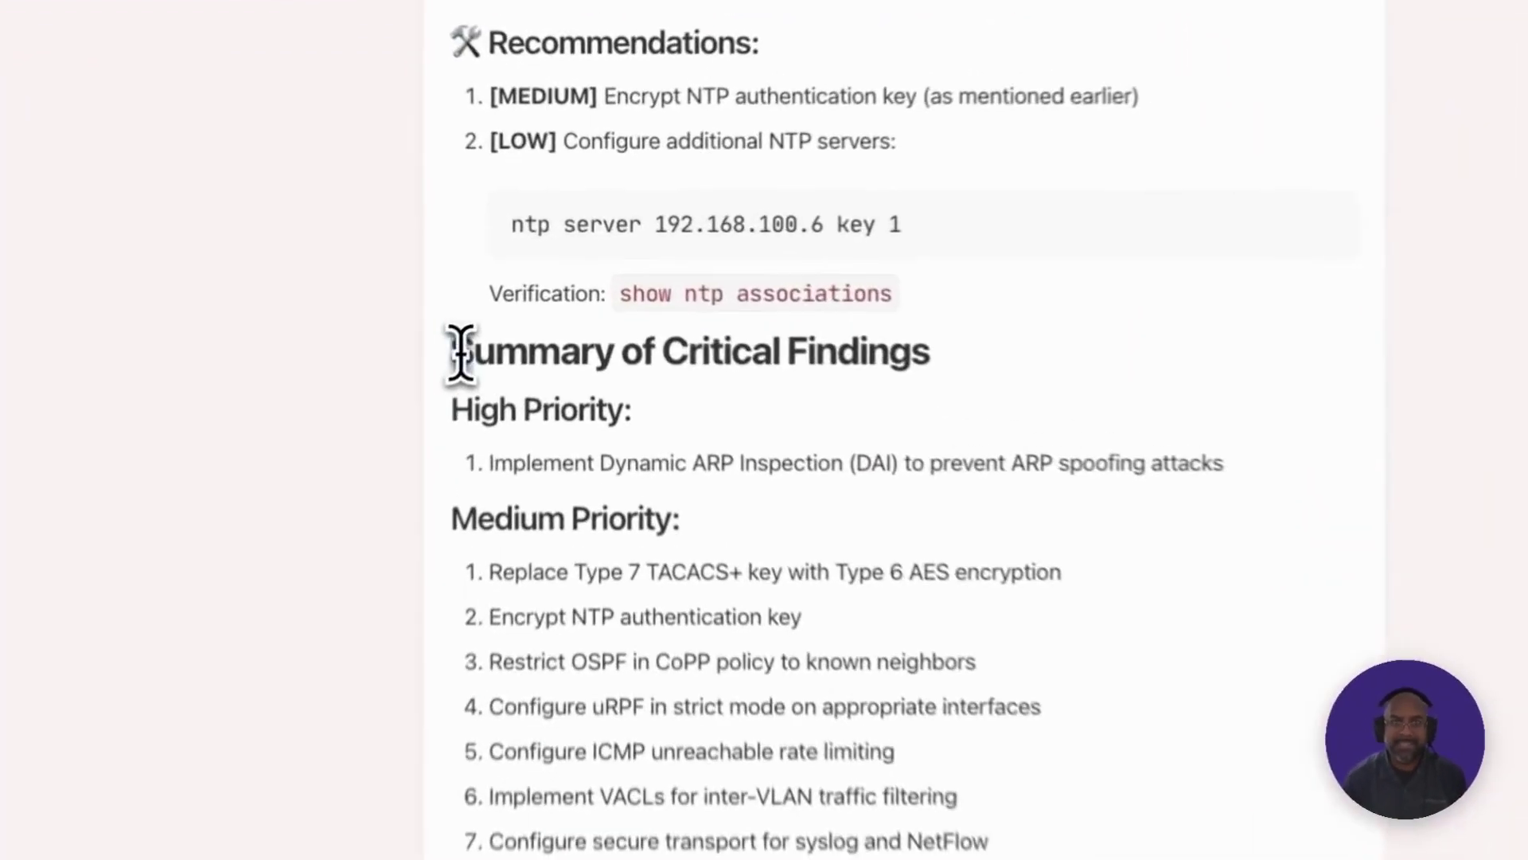
{"action": "left_click_drag", "start_coordinate": [527, 301], "coordinate": [784, 301]}
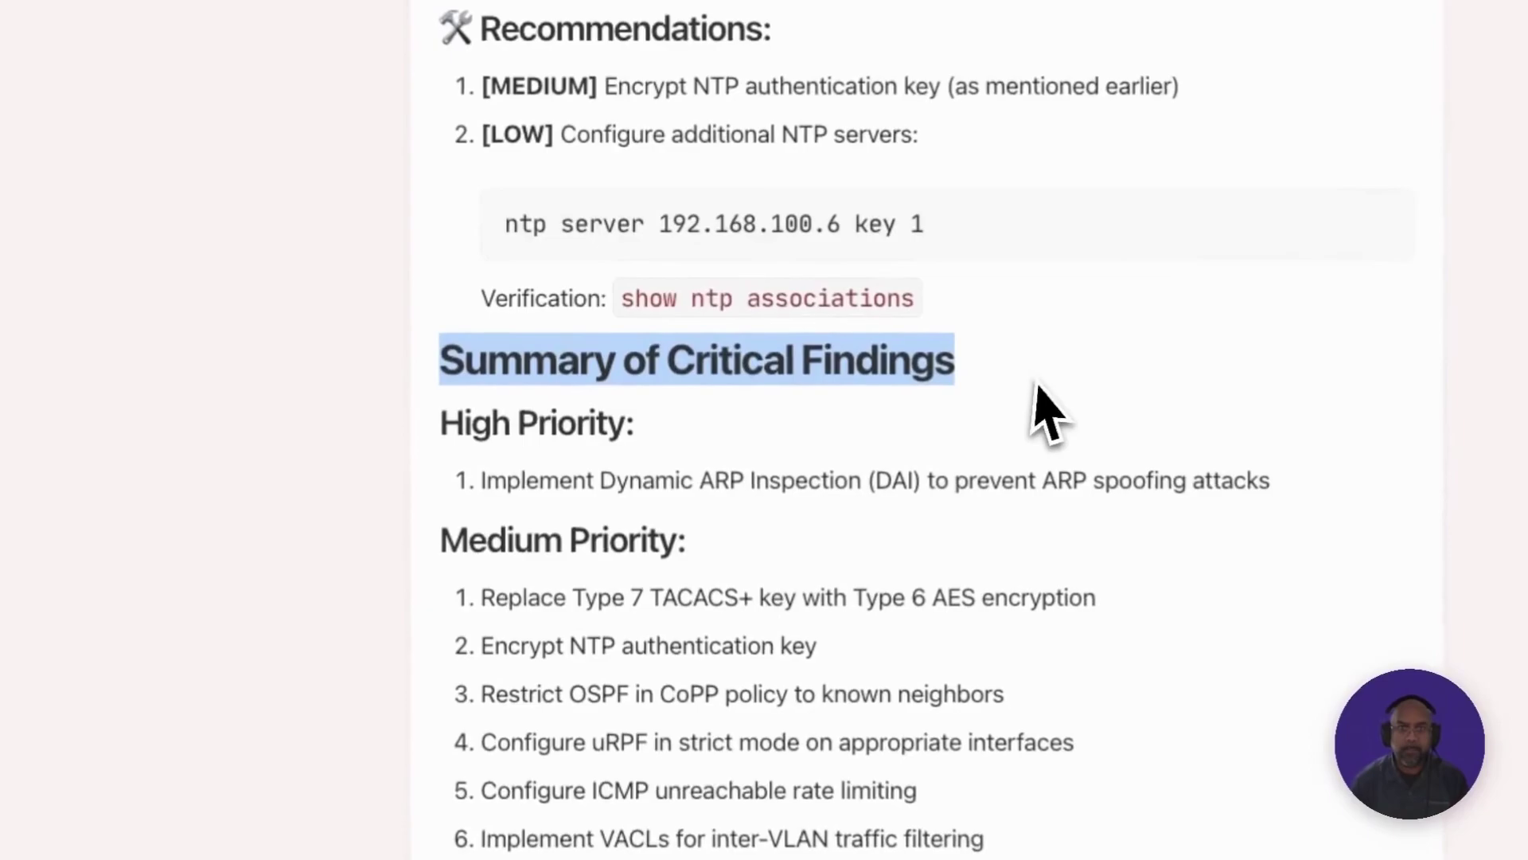
{"action": "left_click", "coordinate": [581, 487]}
{"action": "left_click_drag", "start_coordinate": [440, 430], "coordinate": [637, 430]}
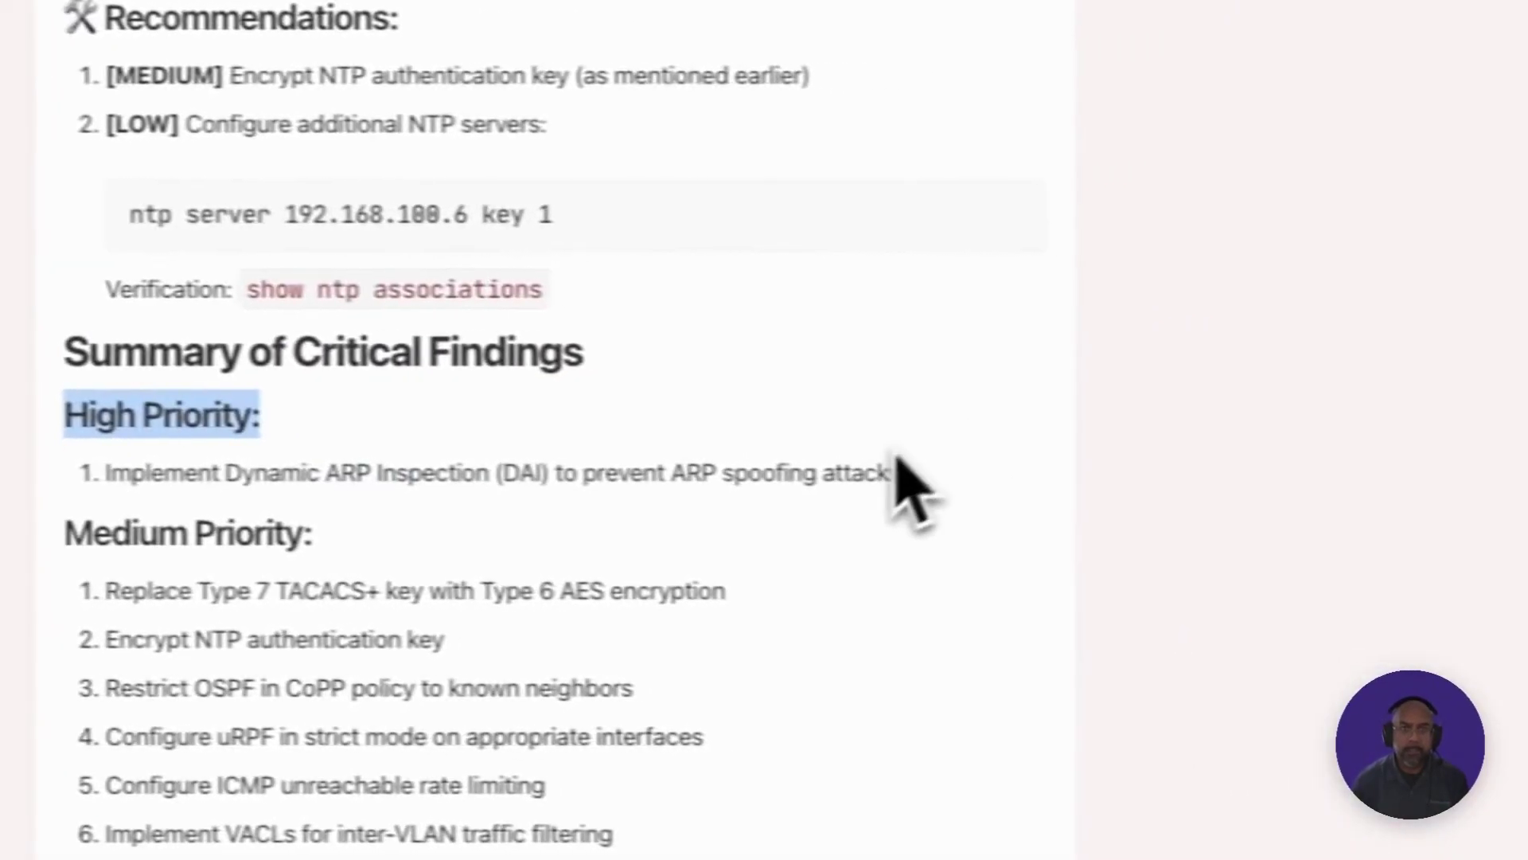
{"action": "left_click", "coordinate": [898, 471], "text": "shift"}
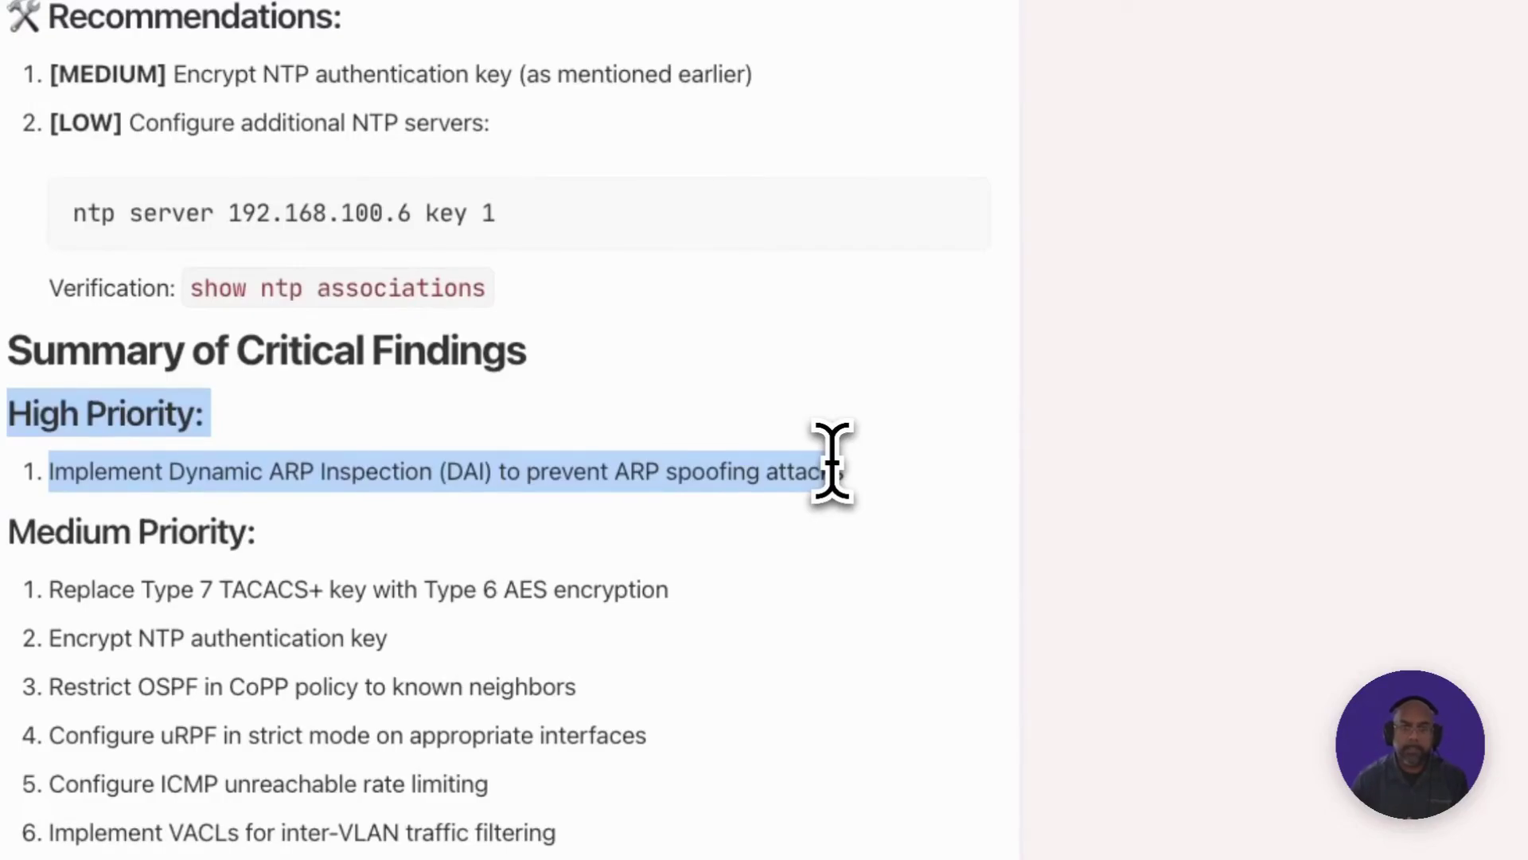
Step: Clear the text highlight and read the Medium Priority and Low Priority findings through the report's closing paragraph
{"action": "scroll", "coordinate": [831, 462], "scroll_direction": "down", "scroll_amount": 5}
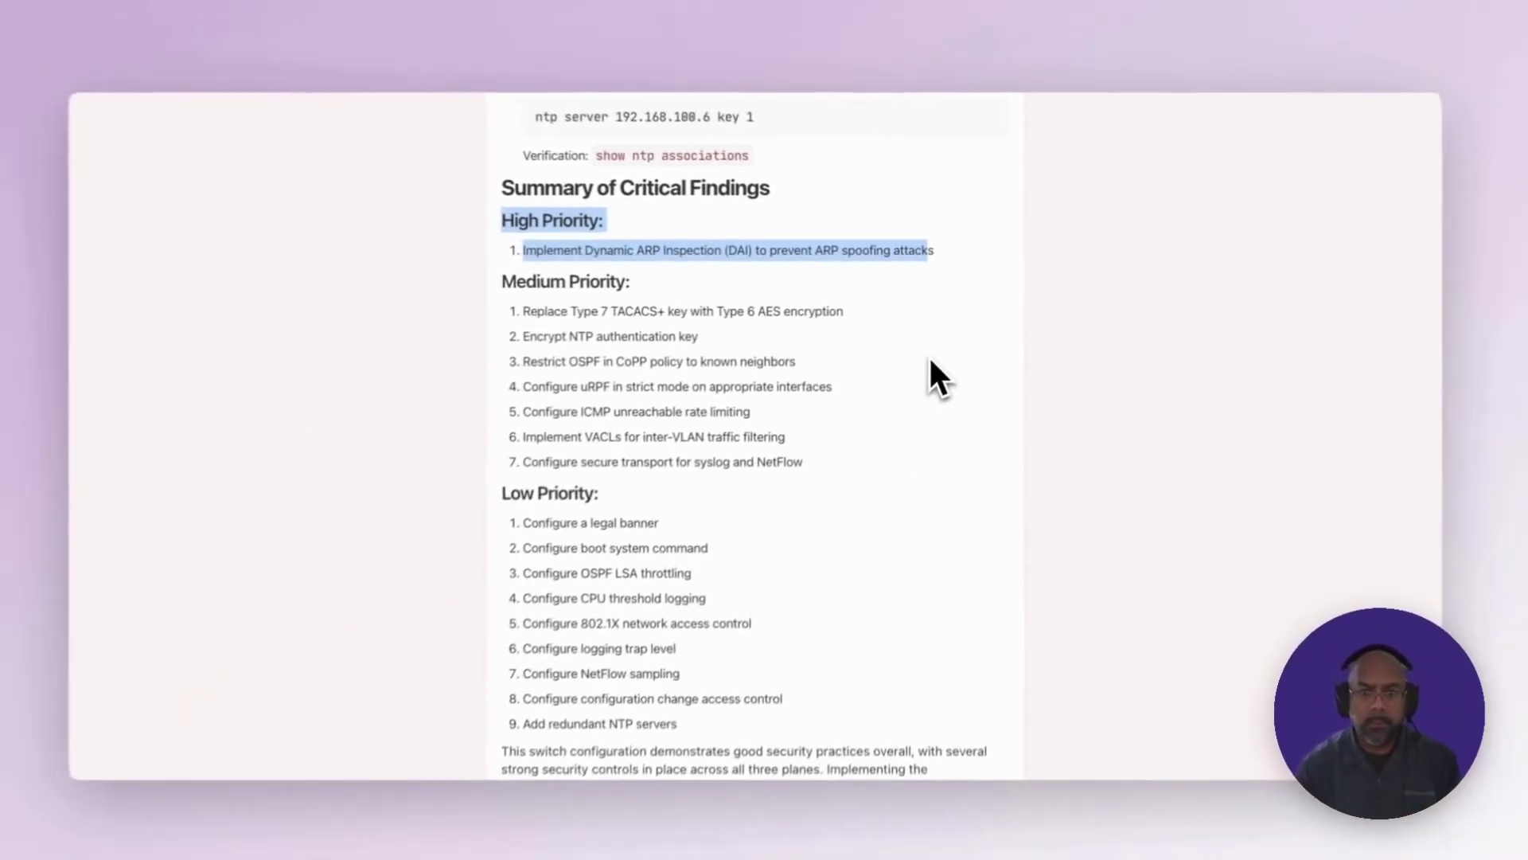
{"action": "left_click", "coordinate": [900, 344]}
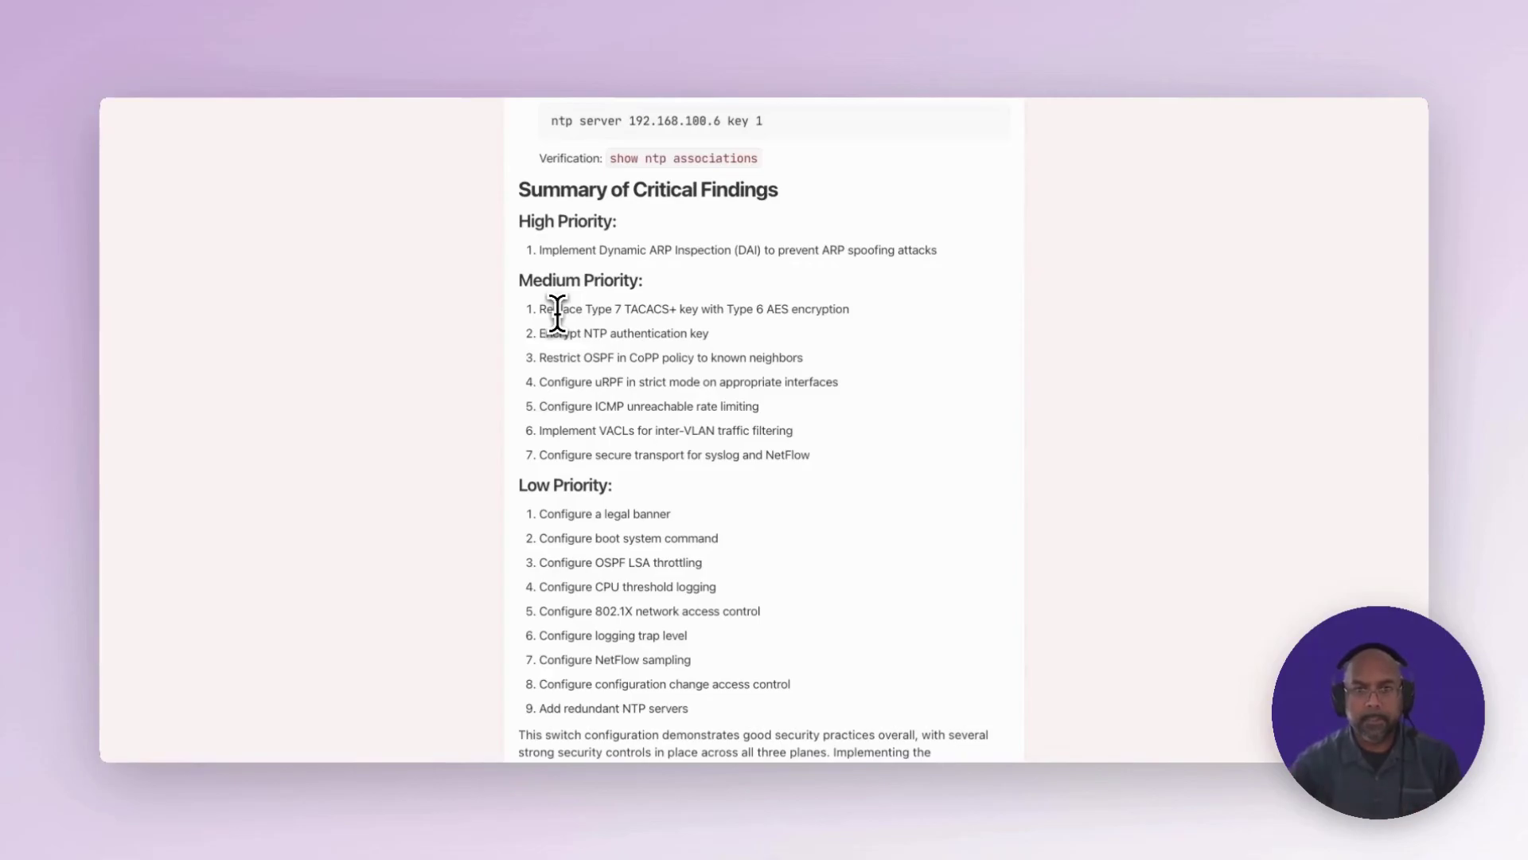
{"action": "scroll", "coordinate": [418, 464], "scroll_direction": "down", "scroll_amount": 3}
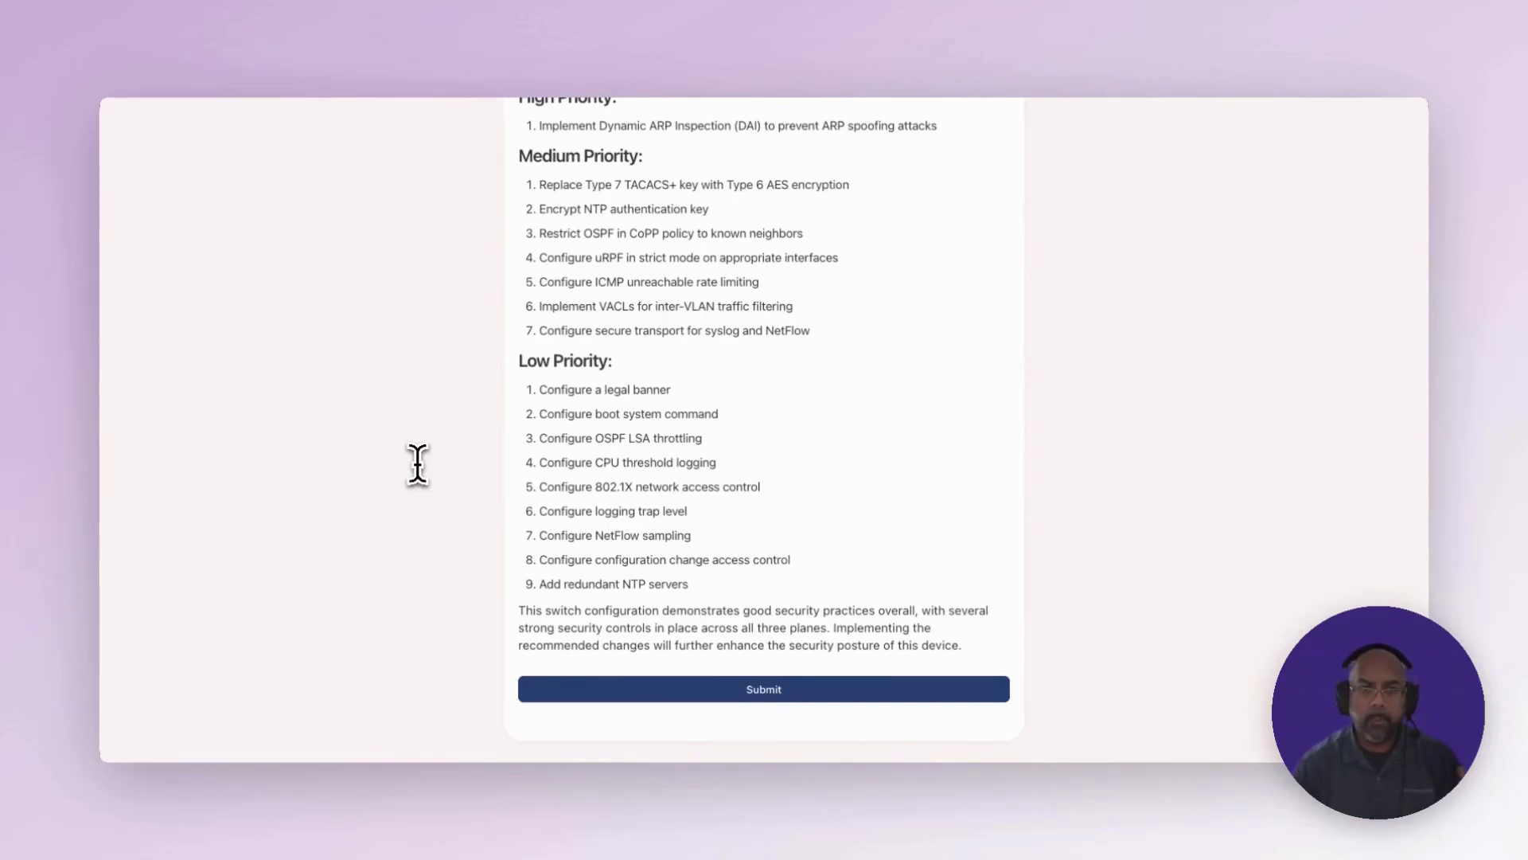
Step: Return to the GitHub Config Agent Analyze story and review its flow from the repository contents request to the success page
{"action": "left_click", "coordinate": [614, 36]}
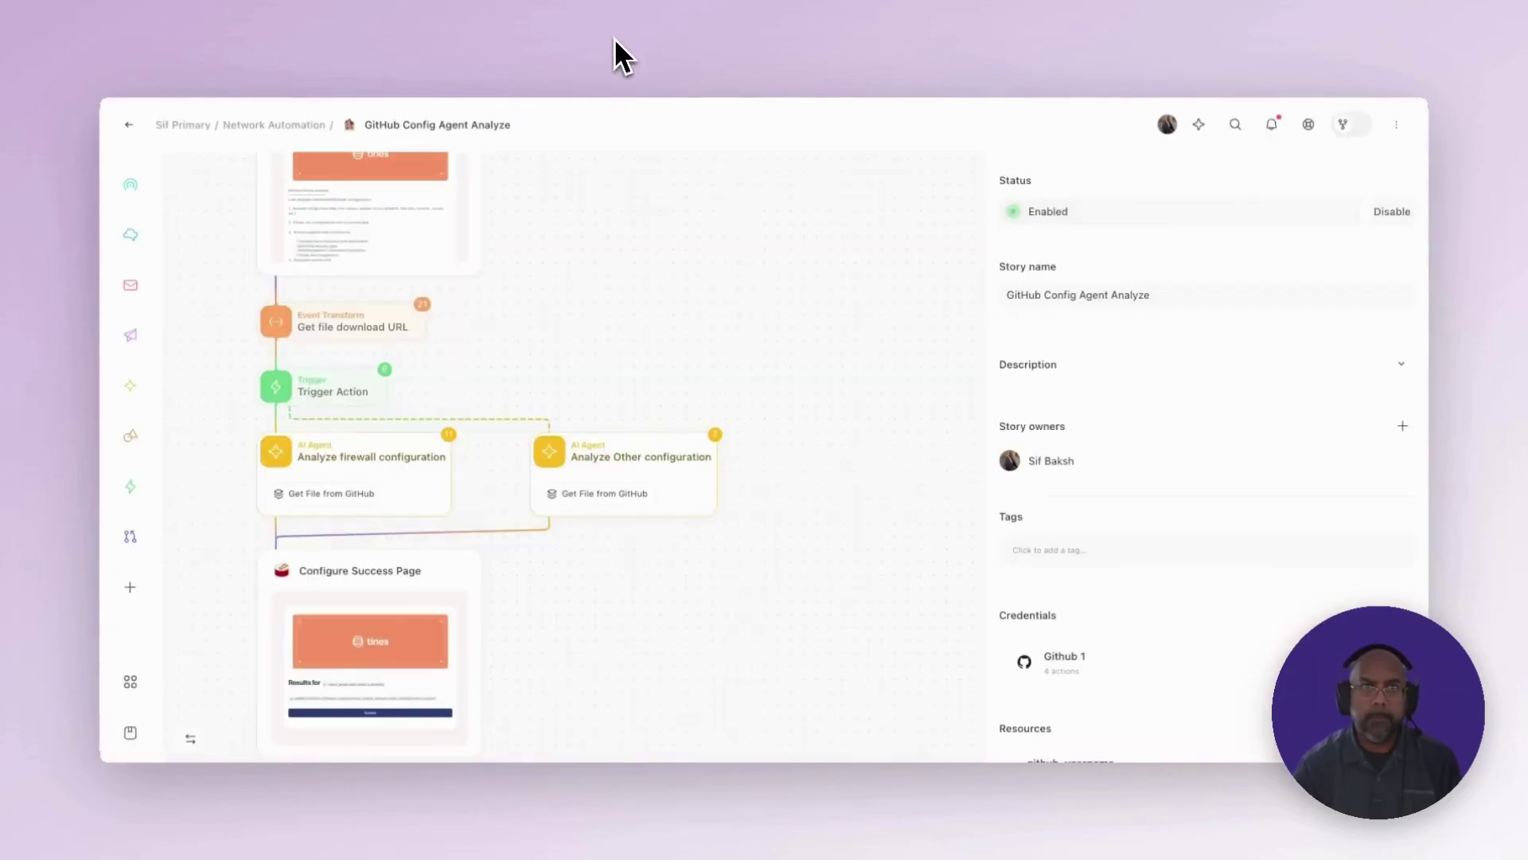
{"action": "left_click_drag", "start_coordinate": [632, 256], "coordinate": [655, 474]}
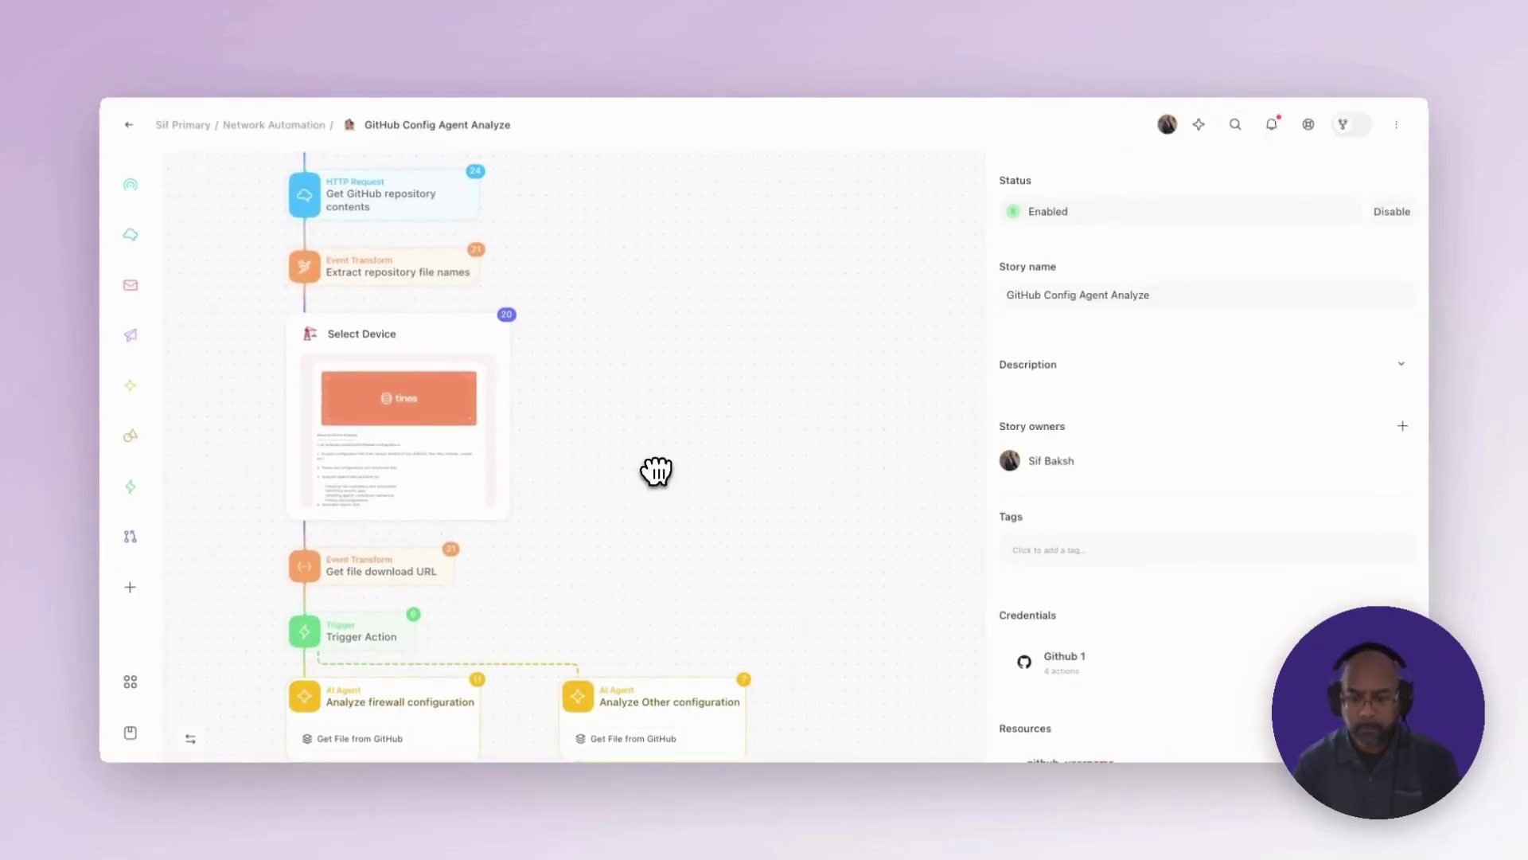
{"action": "scroll", "coordinate": [655, 471], "scroll_direction": "down", "scroll_amount": 3}
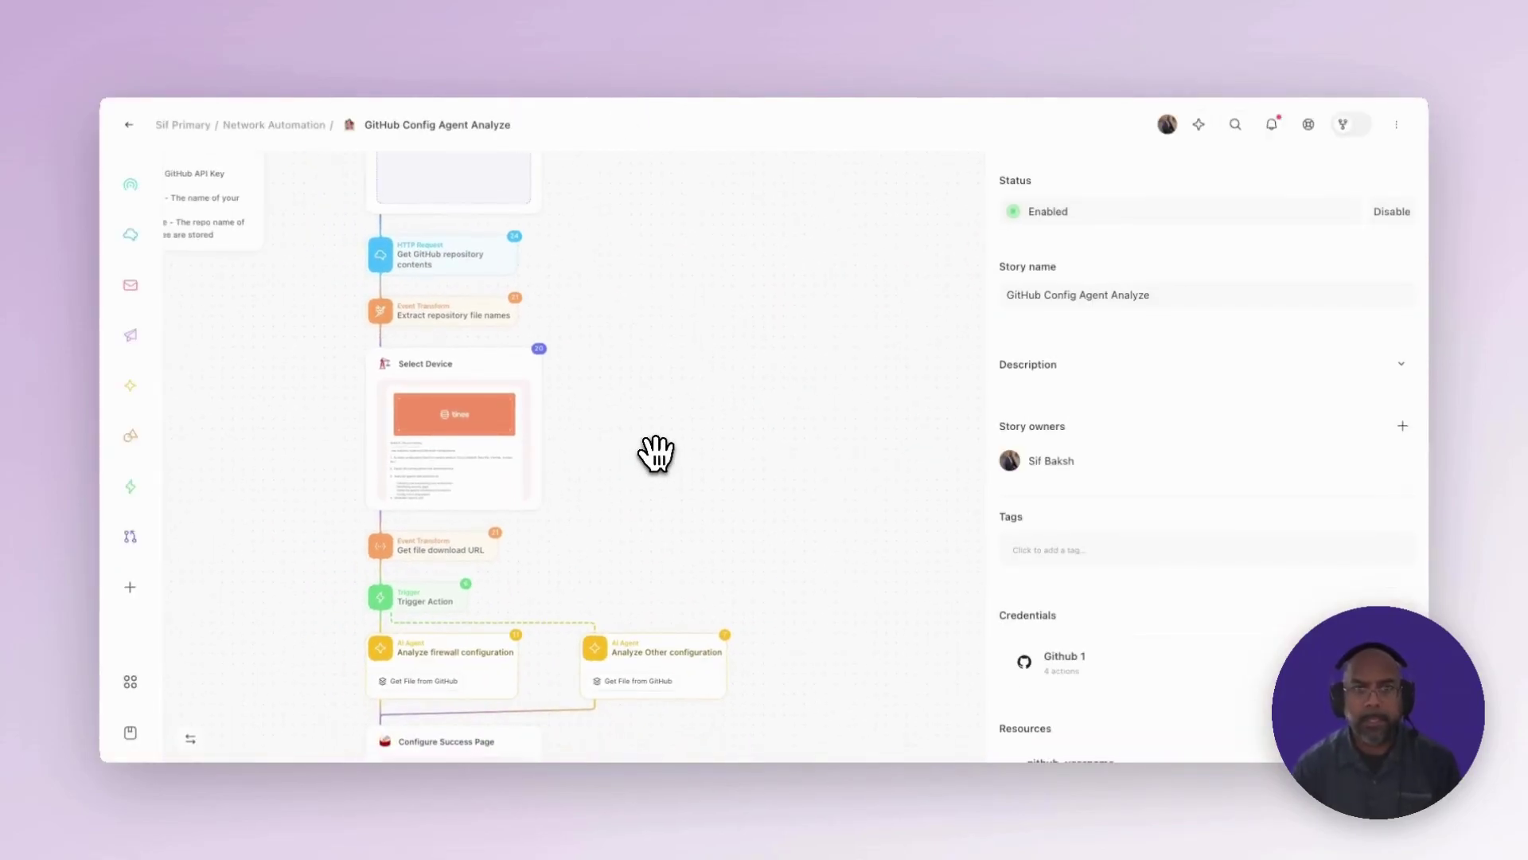